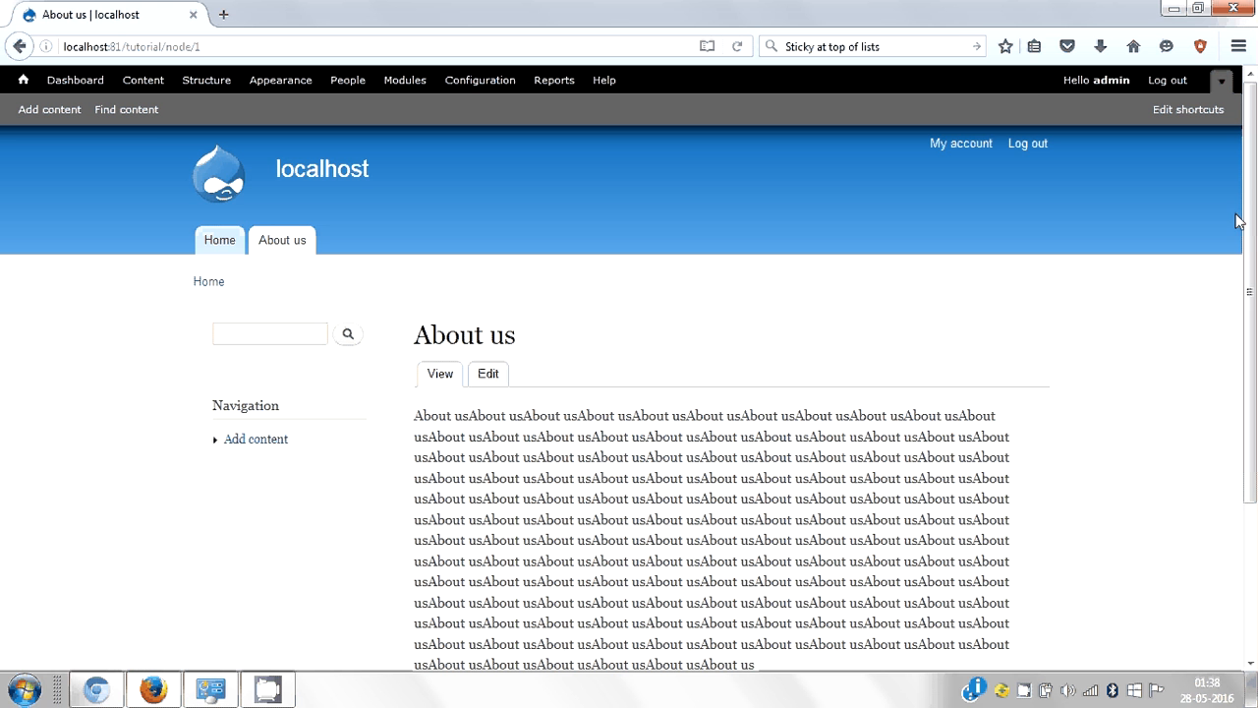
Open the About us basic page for editing directly from its page view and save it.
{"action": "left_click_drag", "start_coordinate": [1253, 225], "coordinate": [1248, 266]}
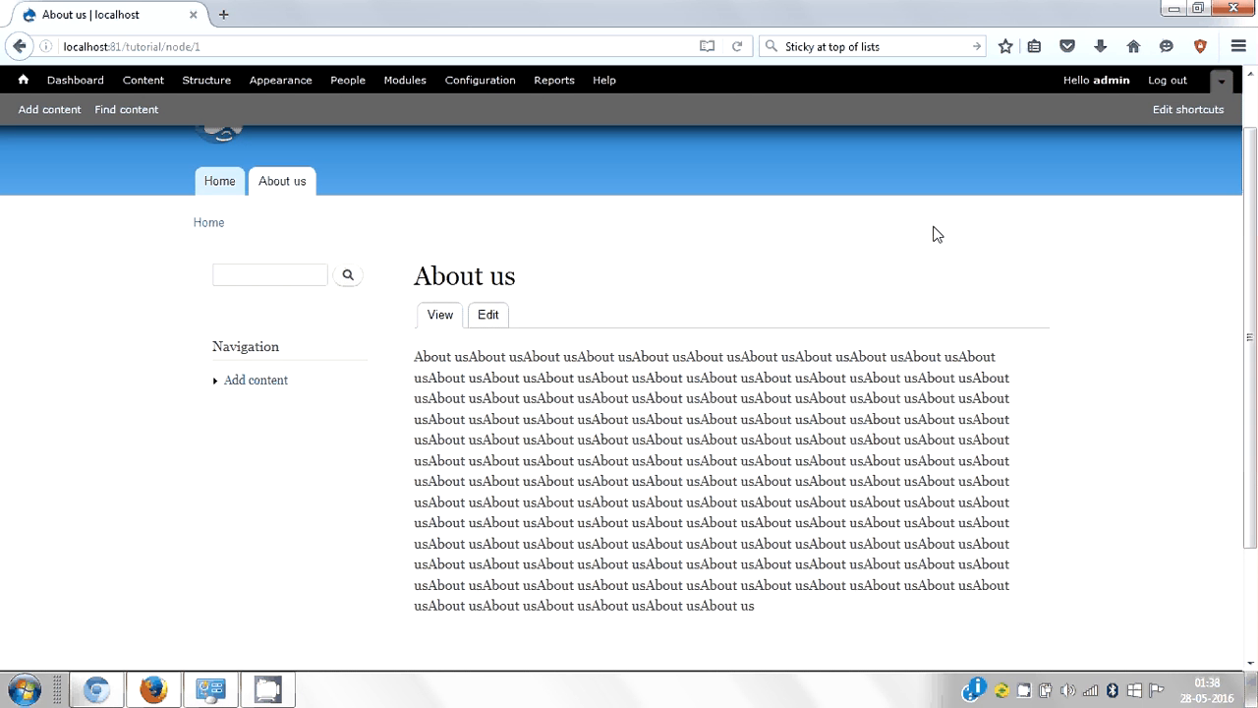
{"action": "left_click", "coordinate": [489, 316]}
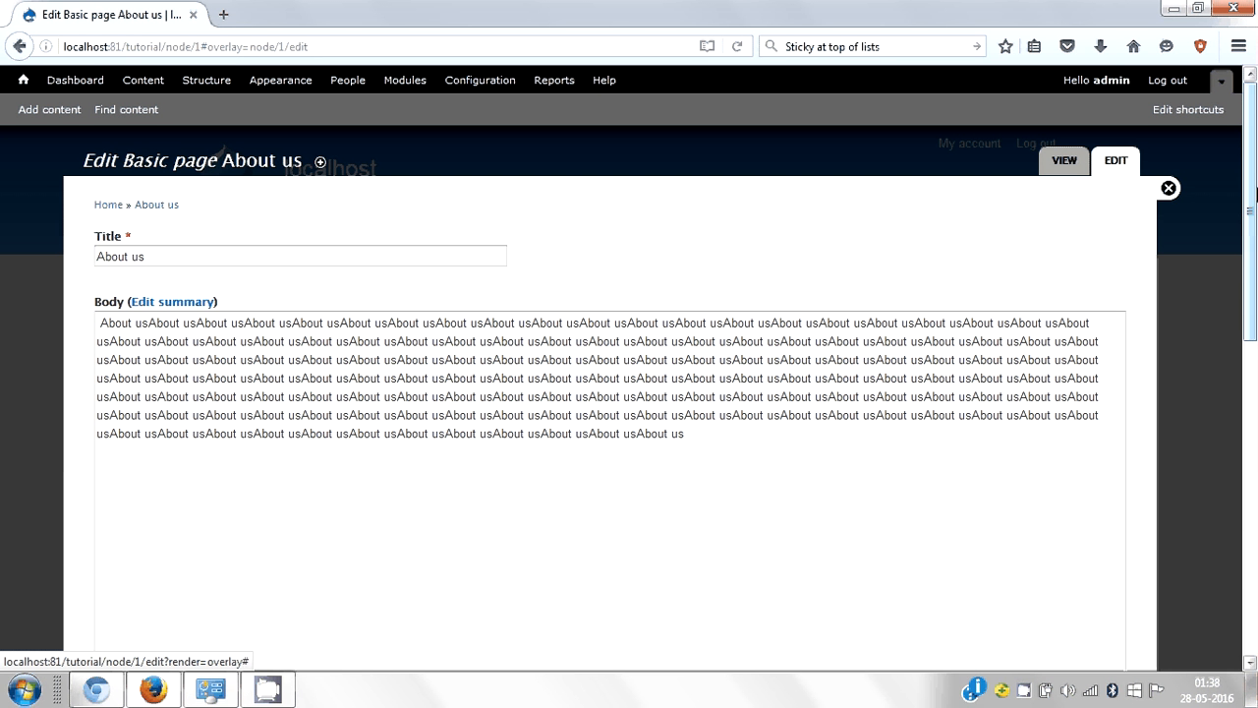
{"action": "left_click_drag", "start_coordinate": [1252, 195], "coordinate": [1253, 501]}
{"action": "left_click", "coordinate": [111, 595]}
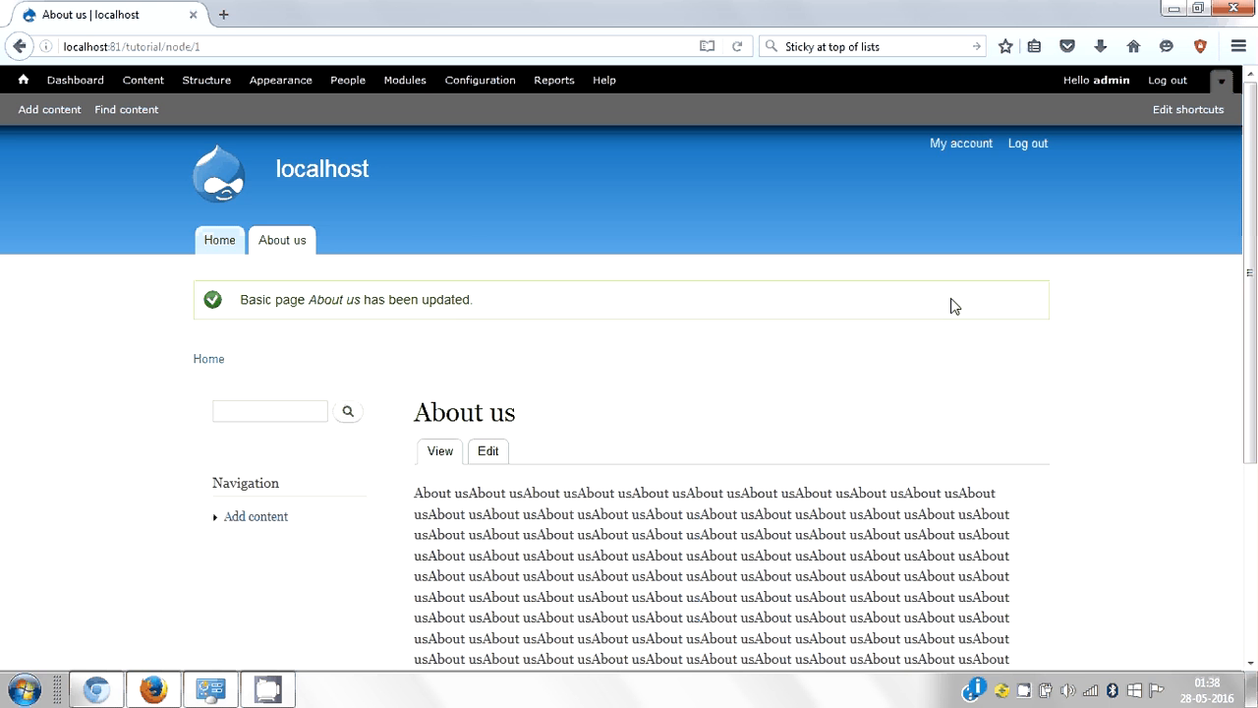
{"action": "mouse_move", "coordinate": [1252, 147]}
{"action": "left_mouse_down"}
{"action": "mouse_move", "coordinate": [1253, 198]}
{"action": "mouse_move", "coordinate": [1254, 137]}
{"action": "left_mouse_up"}
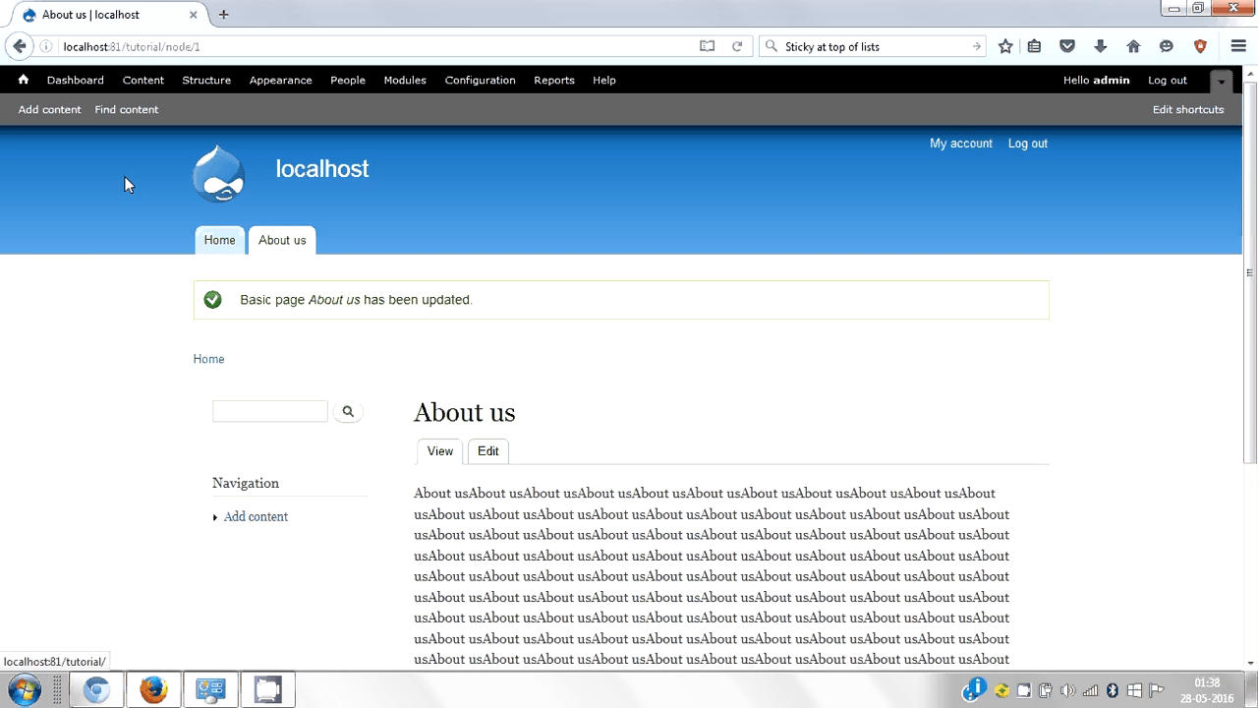
Open the About us page for editing from the site's content list, save it, and close the content overlay.
{"action": "left_click", "coordinate": [125, 111]}
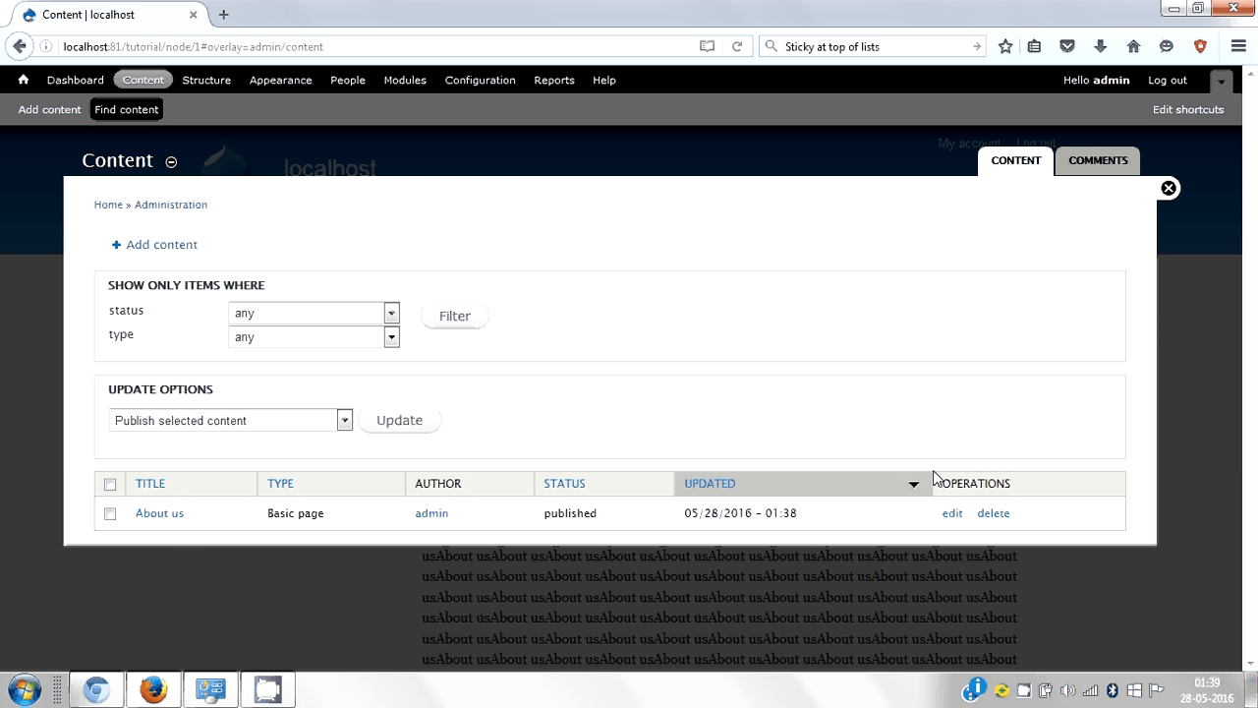
{"action": "left_click", "coordinate": [951, 515]}
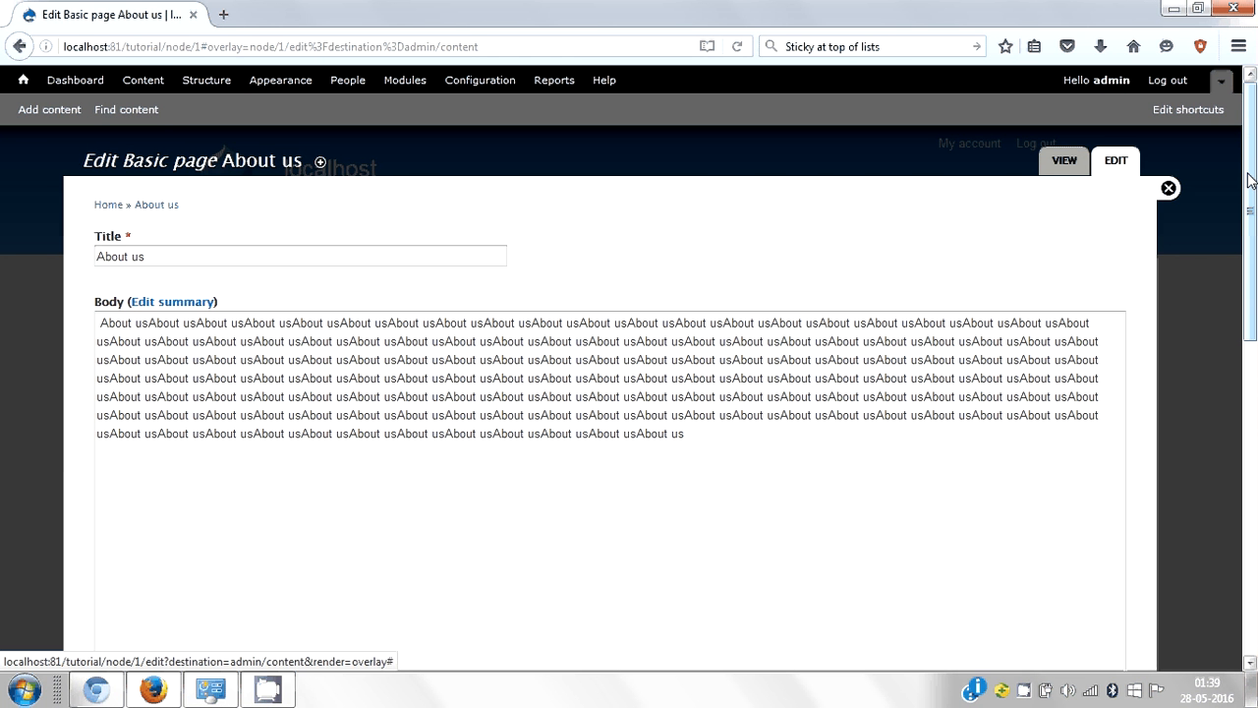
{"action": "left_click_drag", "start_coordinate": [1253, 185], "coordinate": [1252, 500]}
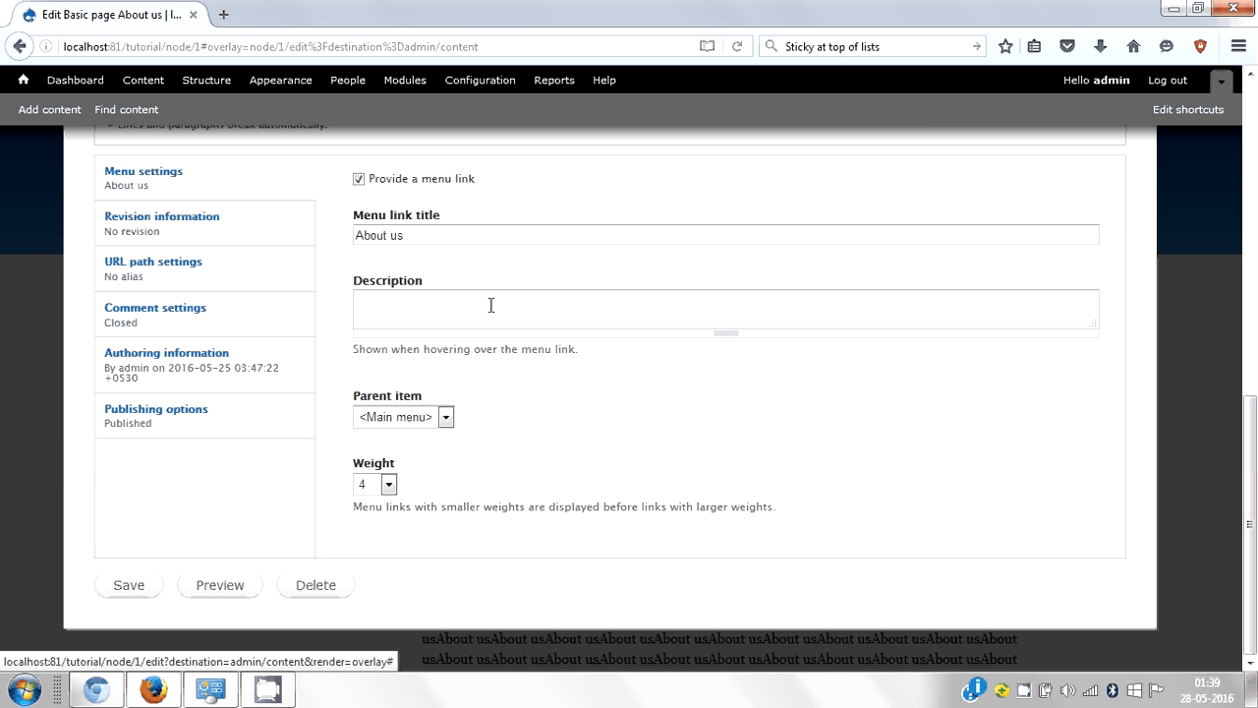
{"action": "left_click", "coordinate": [145, 585]}
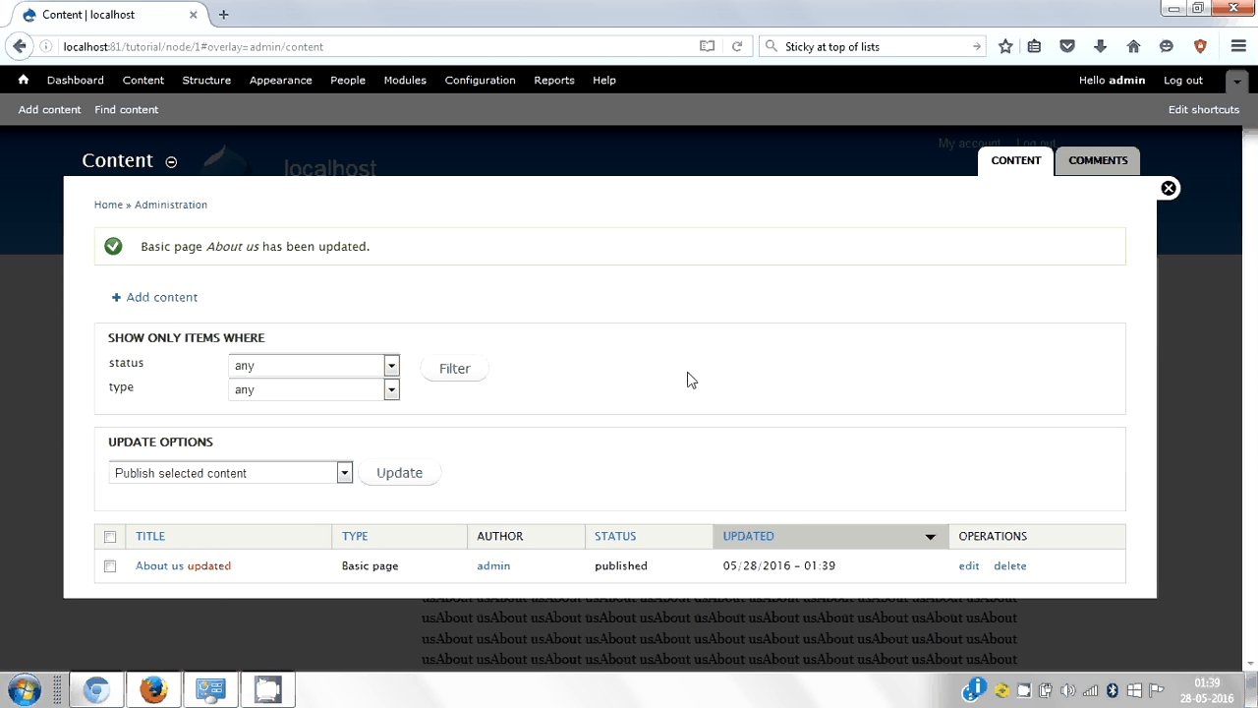
{"action": "left_click", "coordinate": [1169, 189]}
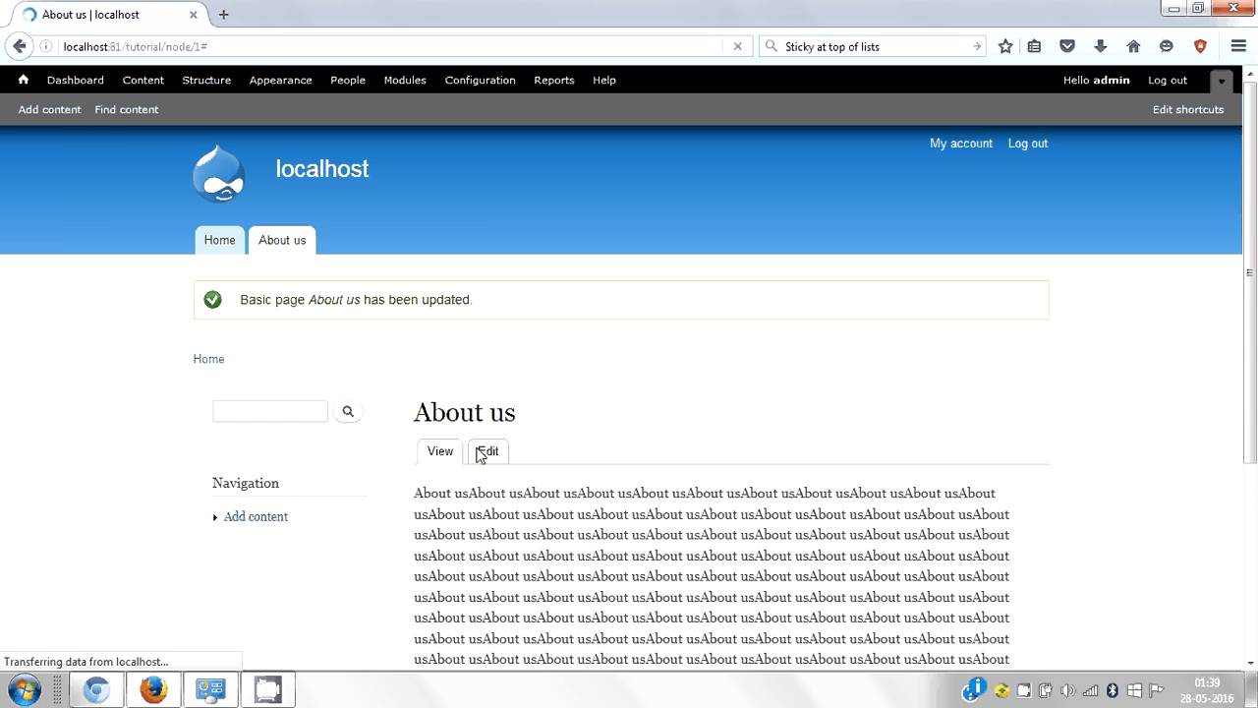
Reopen the edit form from the About us page view and save the page once more.
{"action": "left_click", "coordinate": [492, 388]}
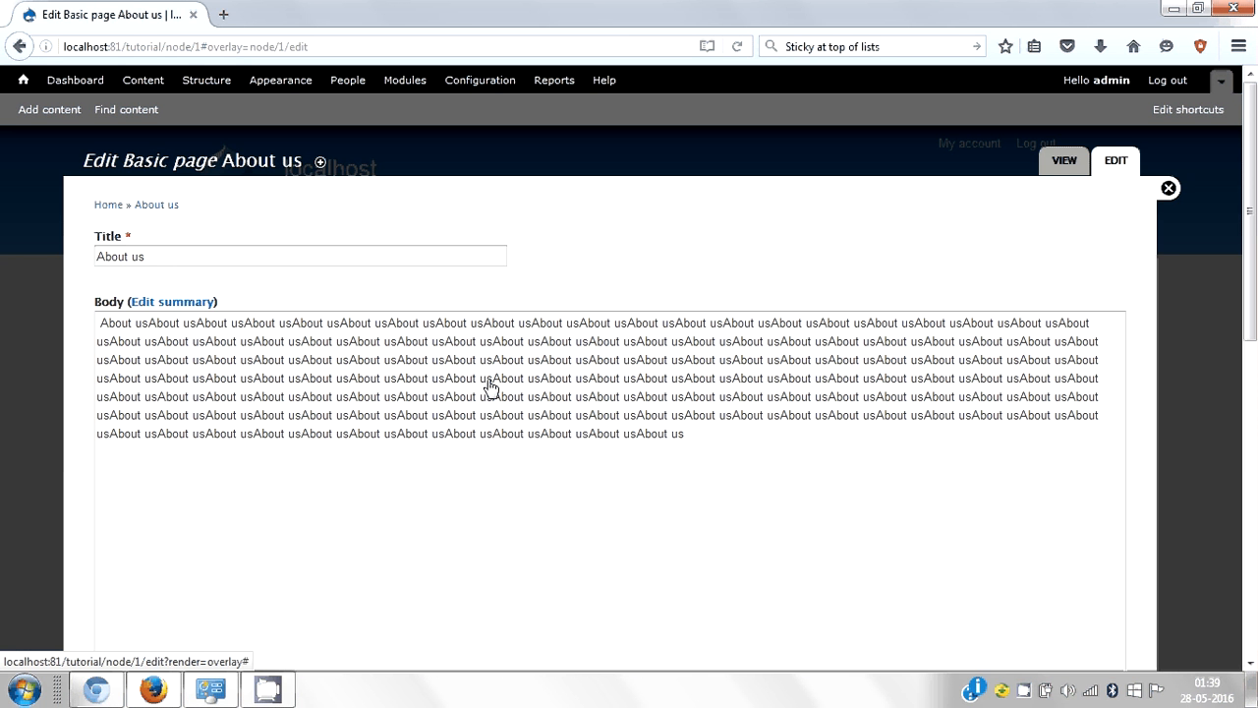
{"action": "left_click_drag", "start_coordinate": [1252, 168], "coordinate": [1255, 499]}
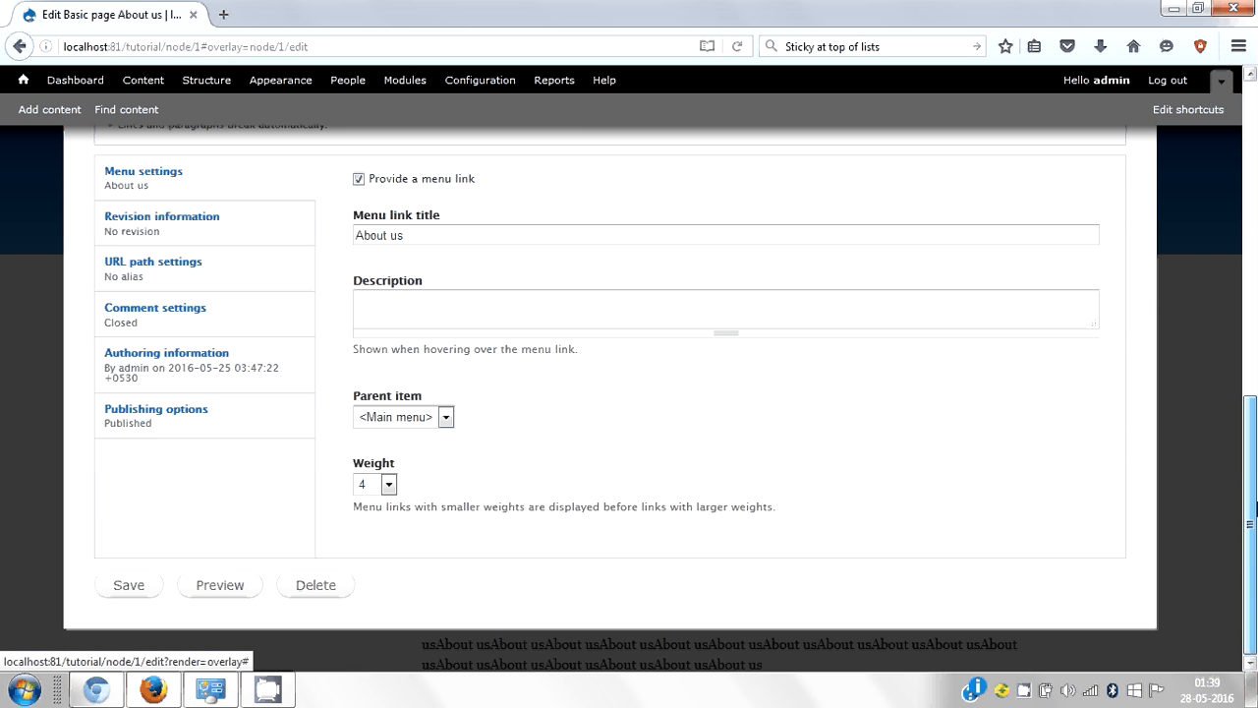
{"action": "left_click", "coordinate": [137, 591]}
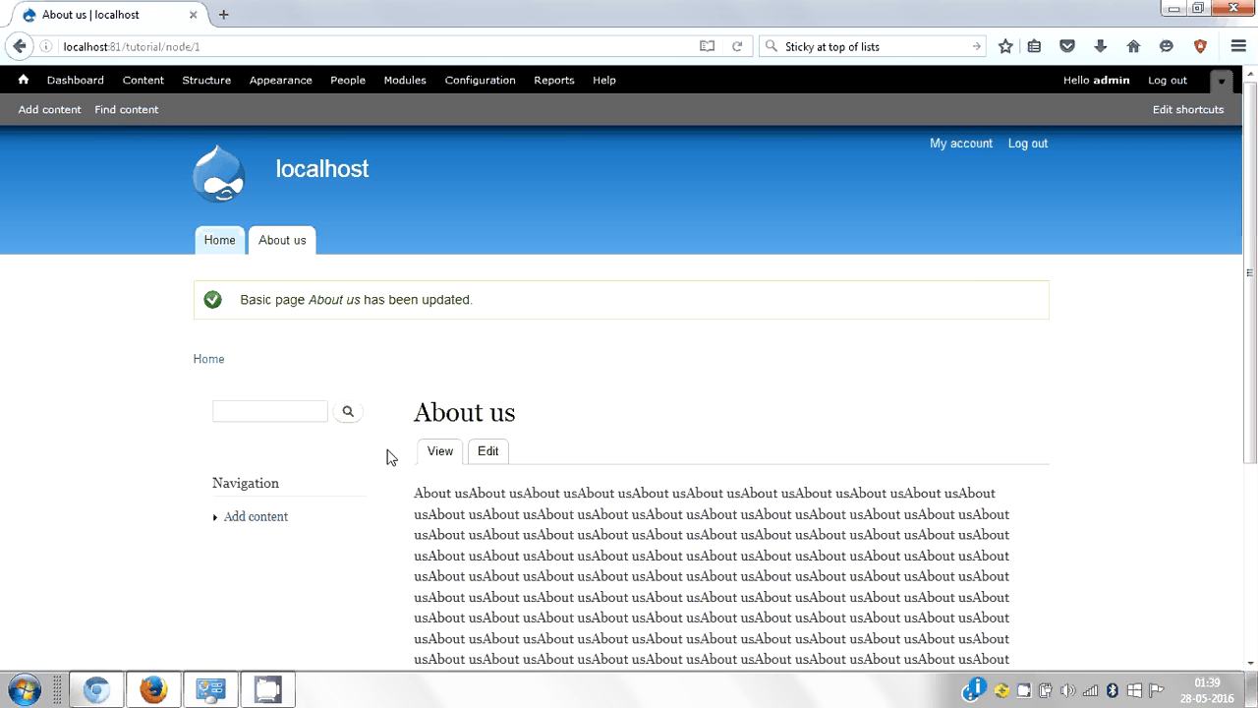
{"action": "left_click_drag", "start_coordinate": [1251, 165], "coordinate": [1253, 215]}
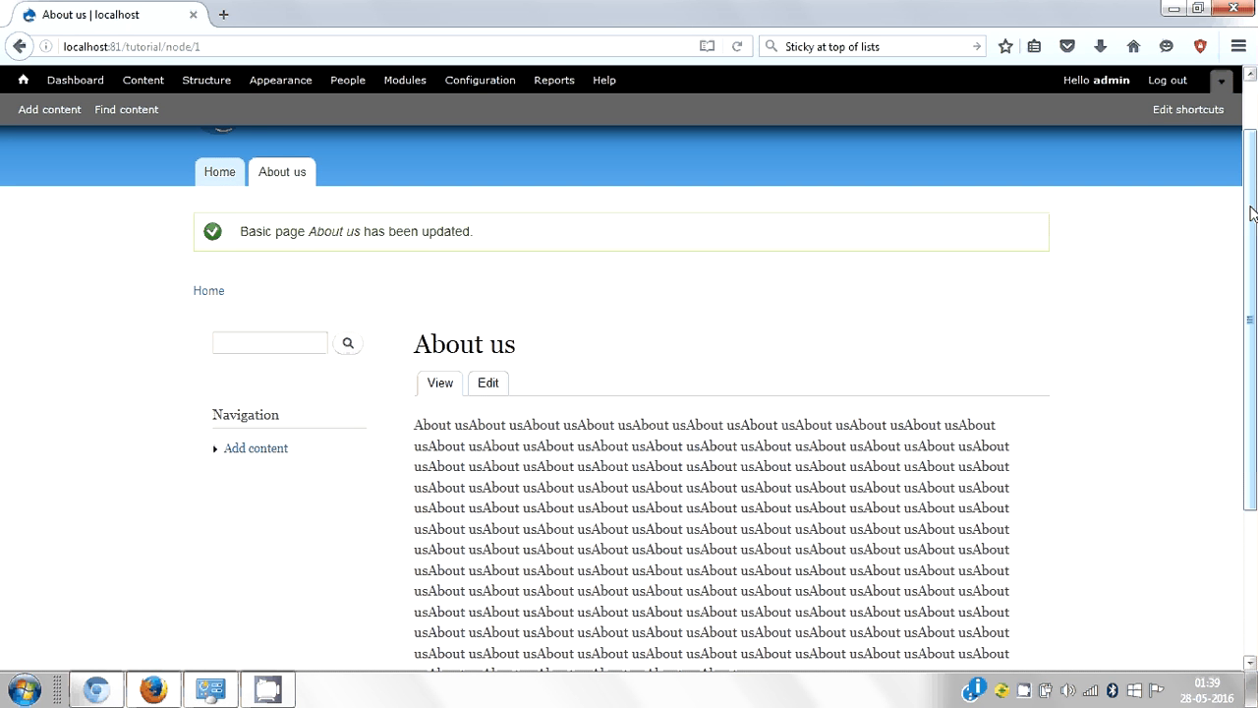
Edit the About us page, show its revision information, and append "first we are editing it" to the end of the body.
{"action": "left_click", "coordinate": [487, 384]}
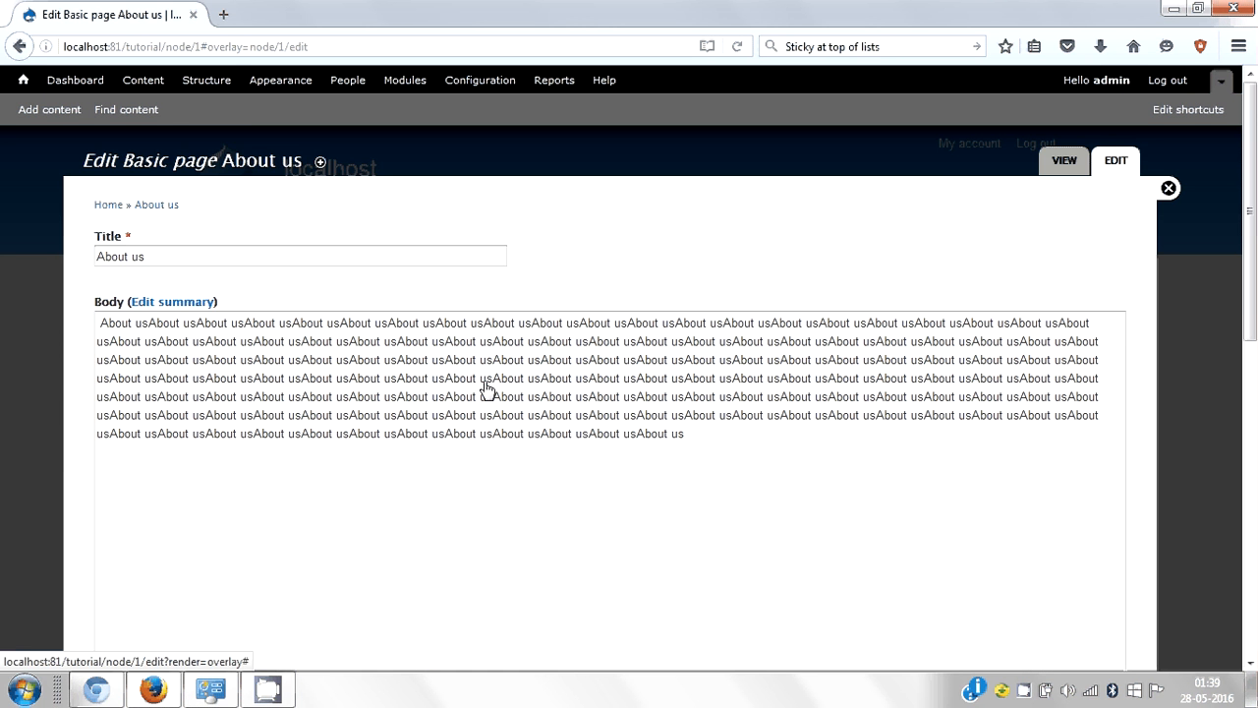
{"action": "left_click_drag", "start_coordinate": [1249, 130], "coordinate": [1253, 428]}
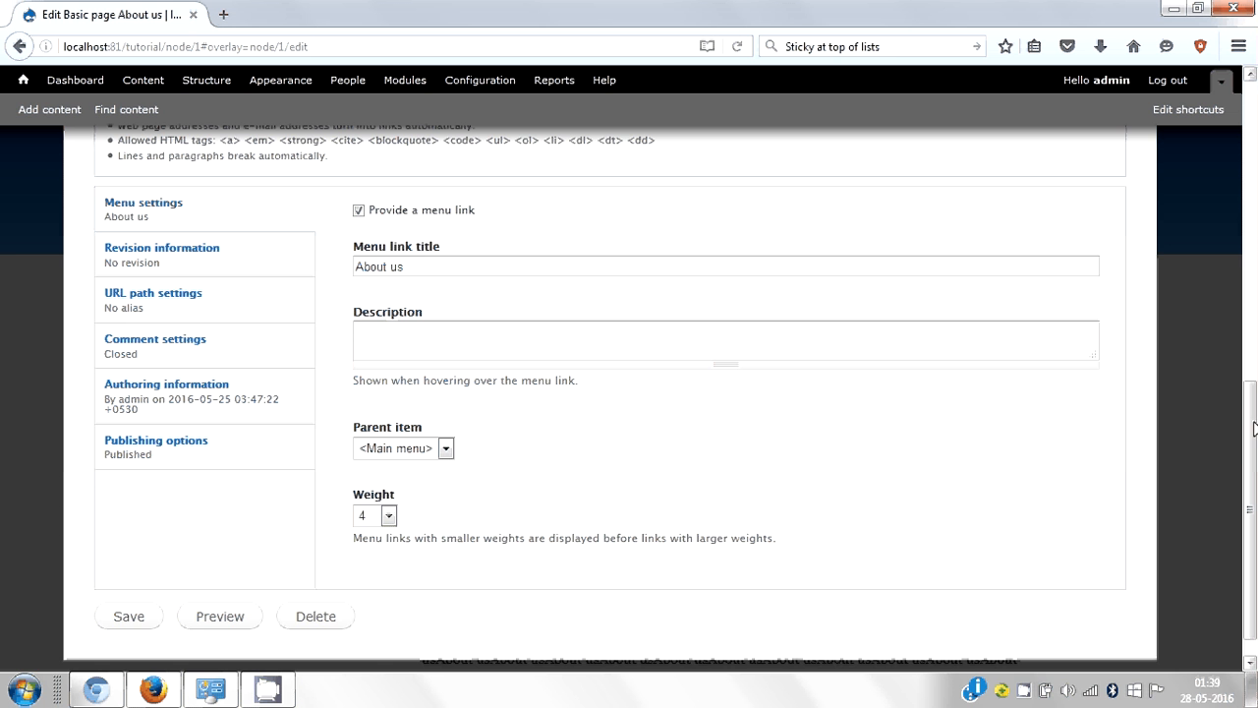
{"action": "left_click", "coordinate": [234, 265]}
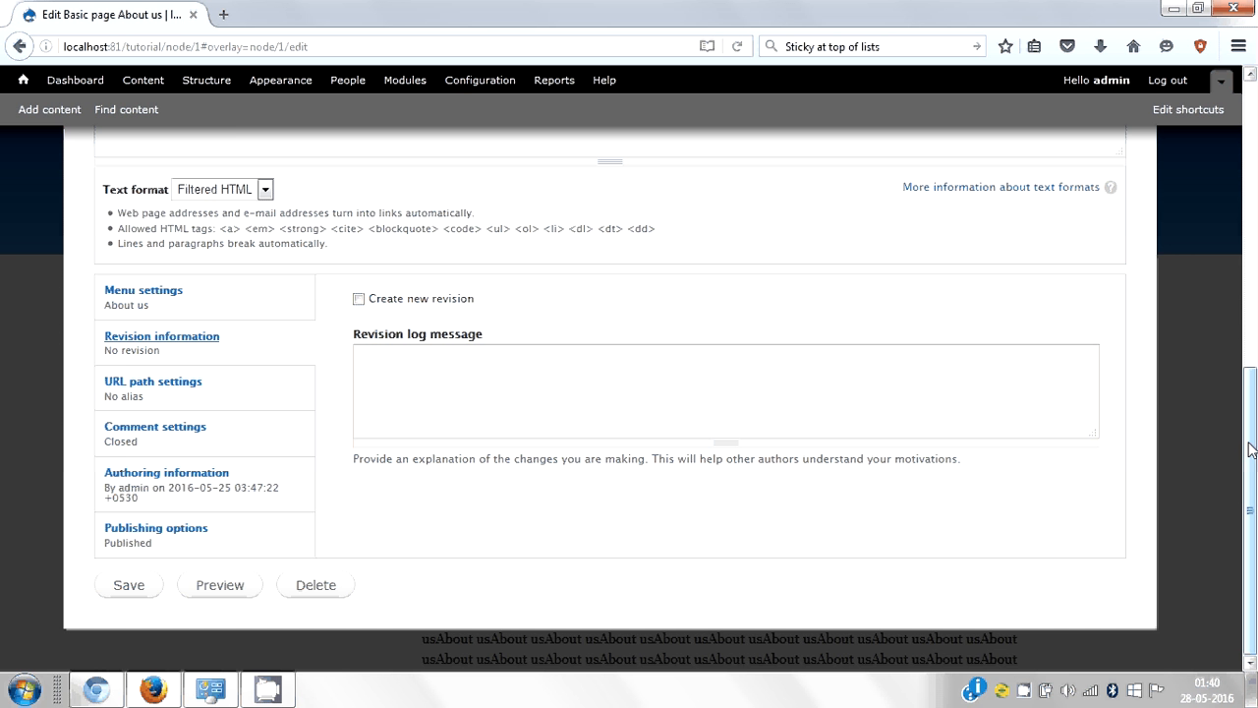
{"action": "scroll", "coordinate": [799, 385], "scroll_direction": "up", "scroll_amount": 5}
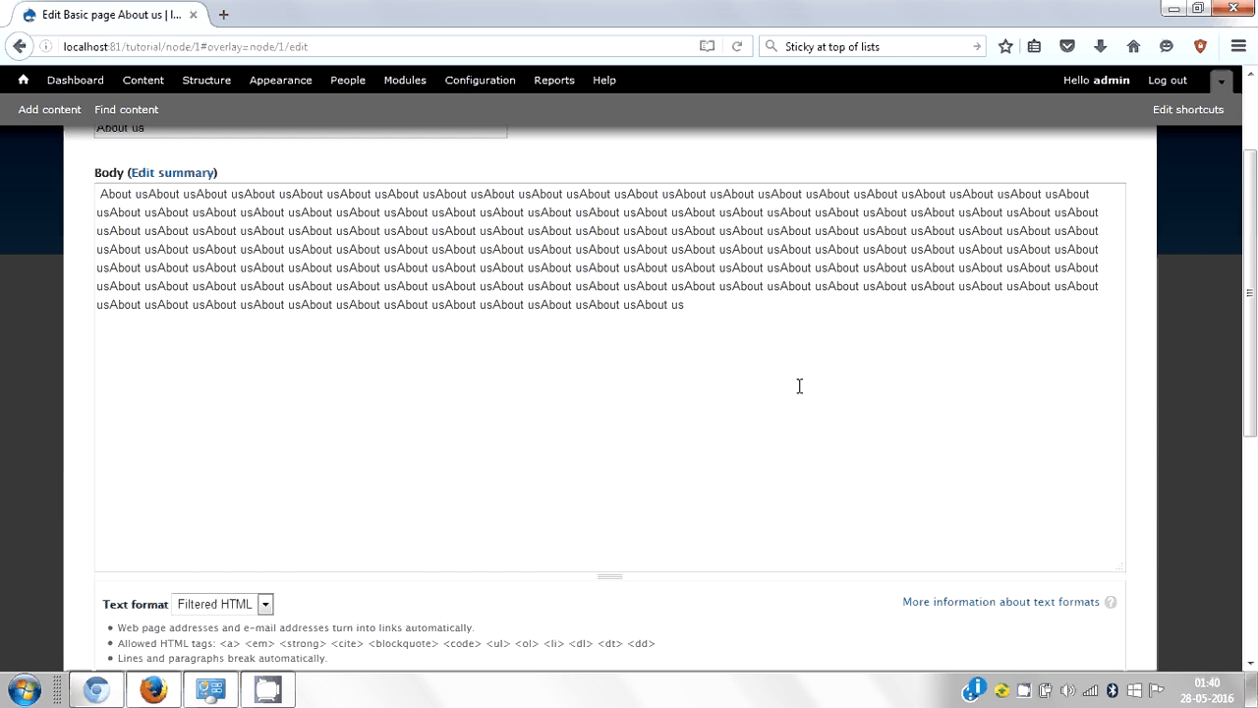
{"action": "left_click", "coordinate": [706, 306]}
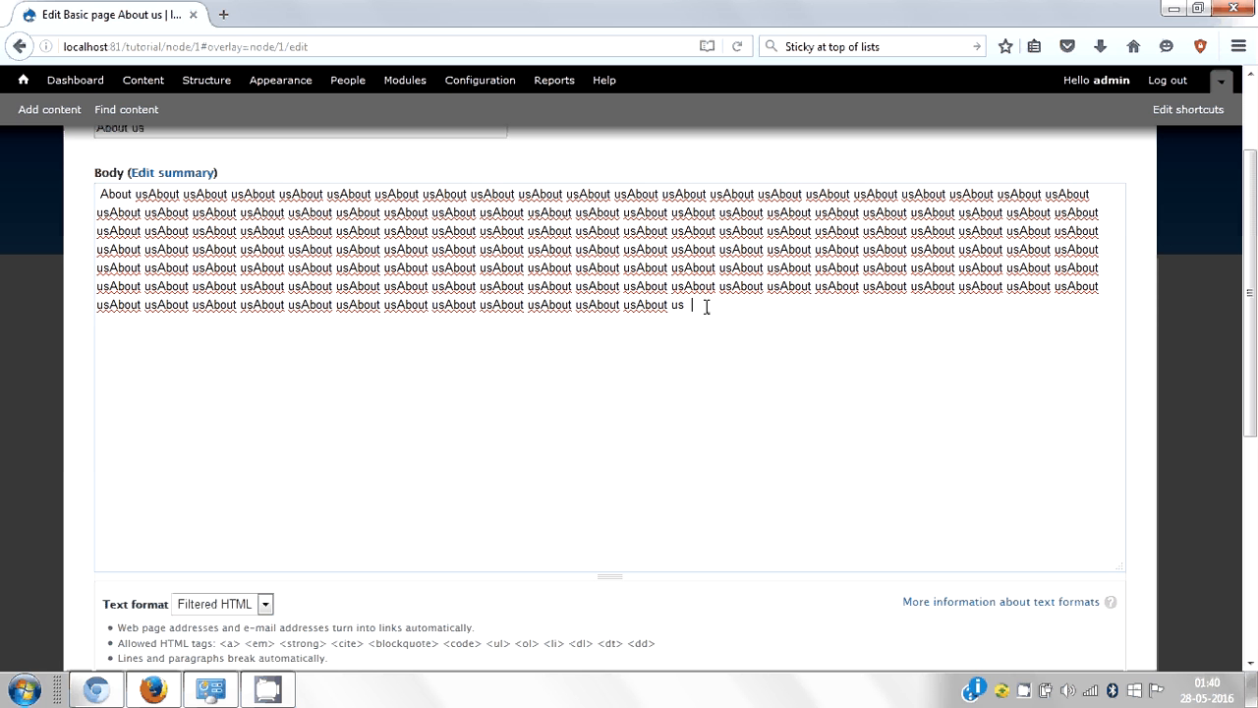
{"action": "type", "text": "first we are editing"}
{"action": "type", "text": "t"}
Enable creating a new revision with the log message "adding new line in about us page" and save the page.
{"action": "left_click_drag", "start_coordinate": [1251, 263], "coordinate": [1255, 429]}
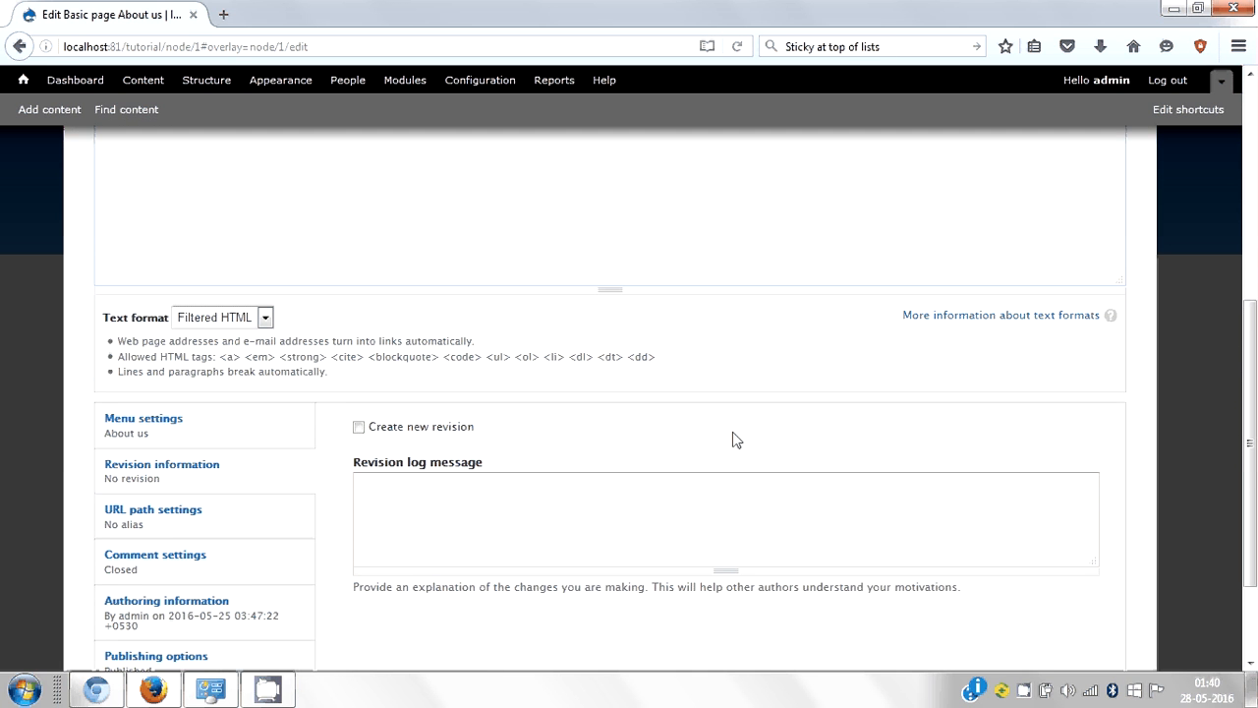
{"action": "left_click", "coordinate": [356, 428]}
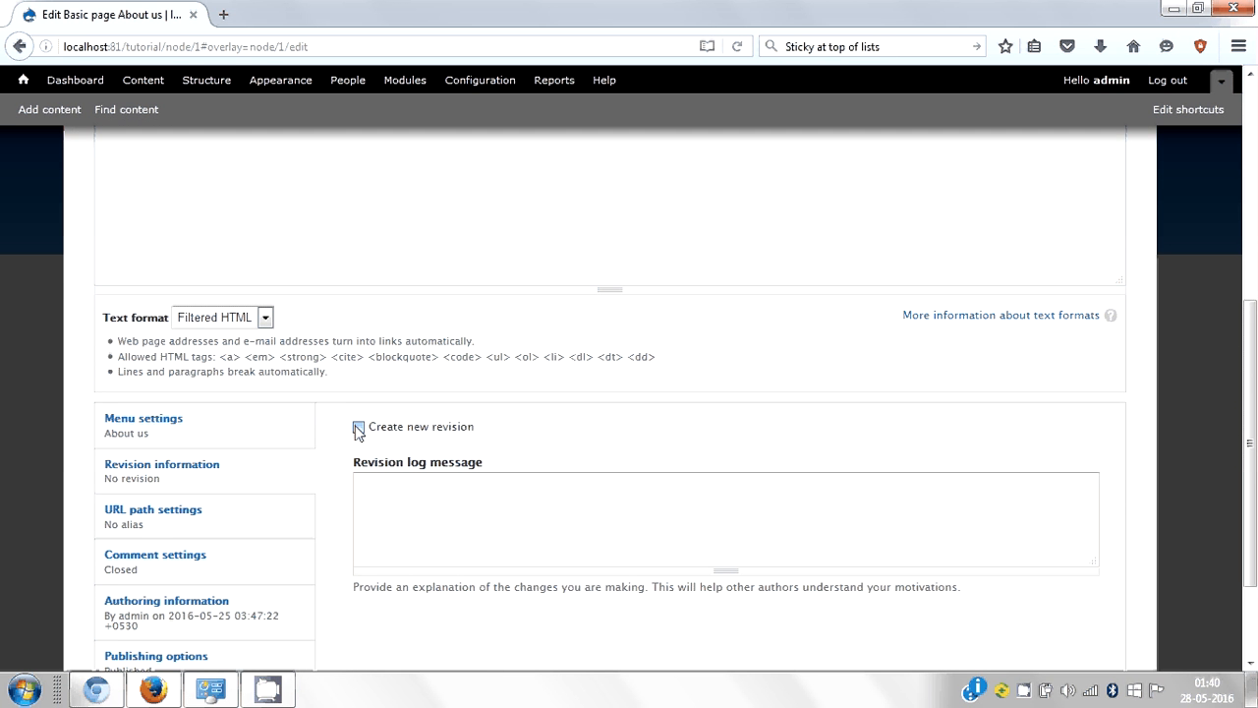
{"action": "left_click", "coordinate": [403, 500]}
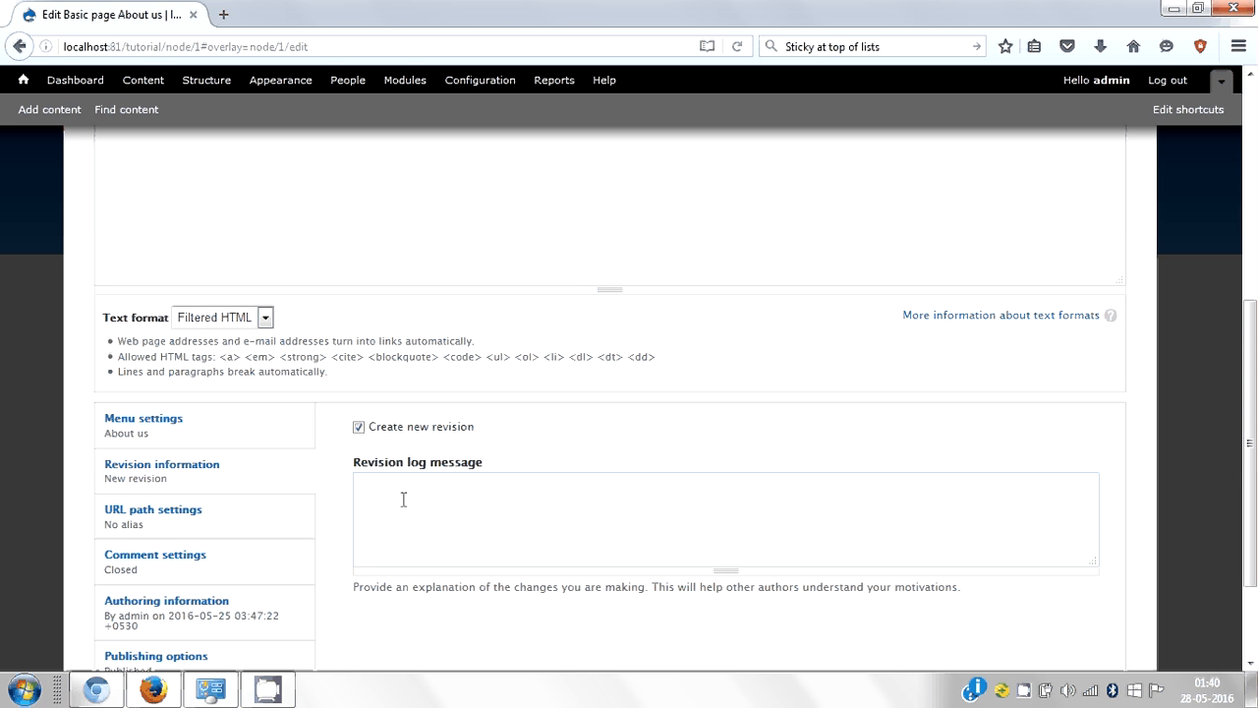
{"action": "type", "text": "adding new line in about us page"}
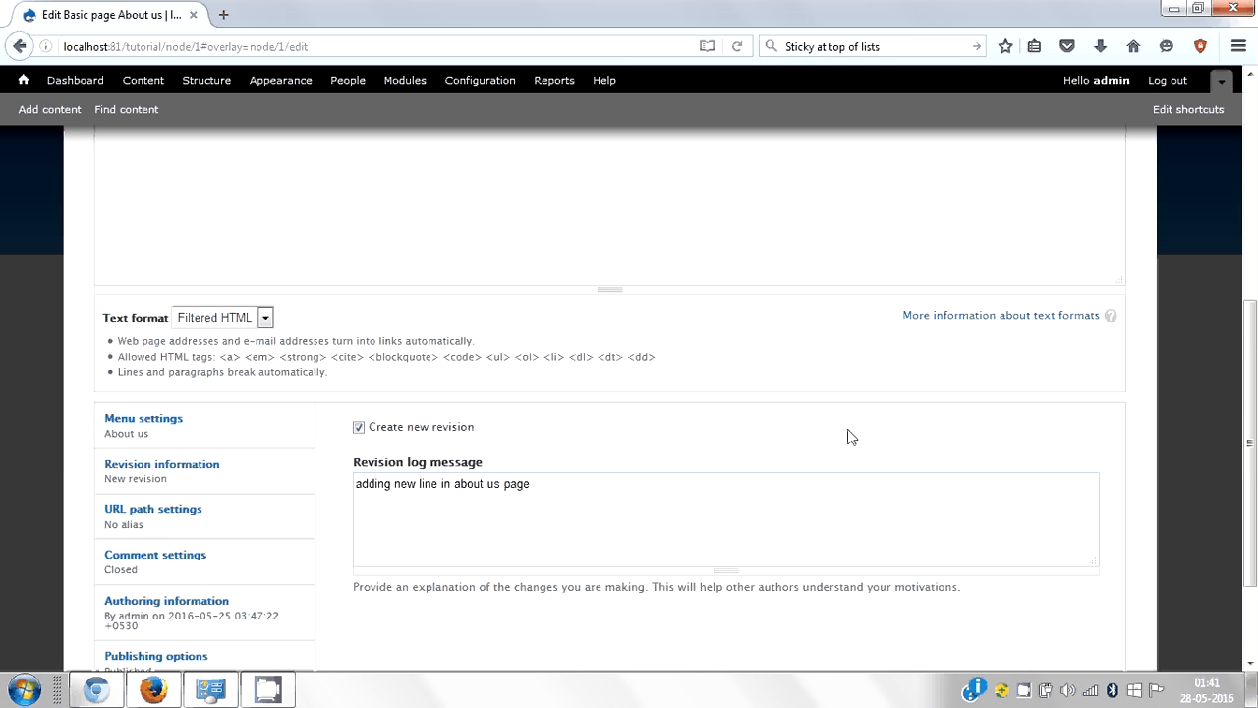
{"action": "scroll", "coordinate": [1248, 413], "scroll_direction": "down", "scroll_amount": 3}
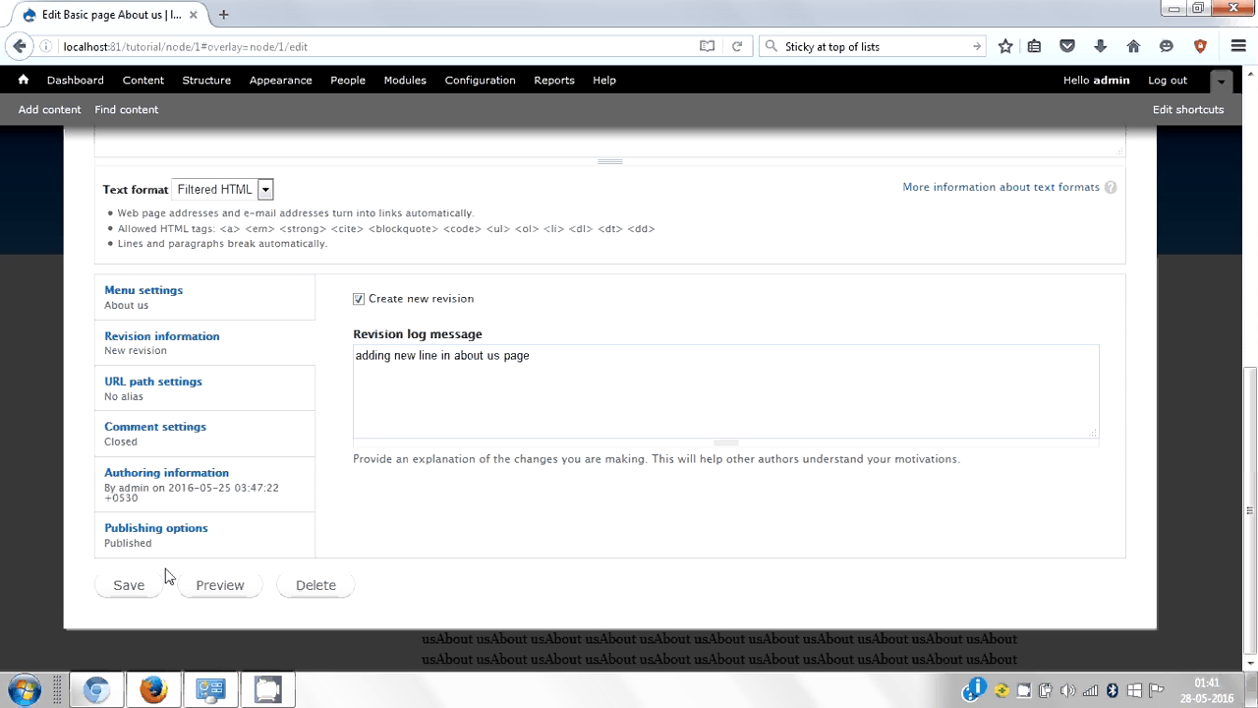
{"action": "left_click", "coordinate": [116, 588]}
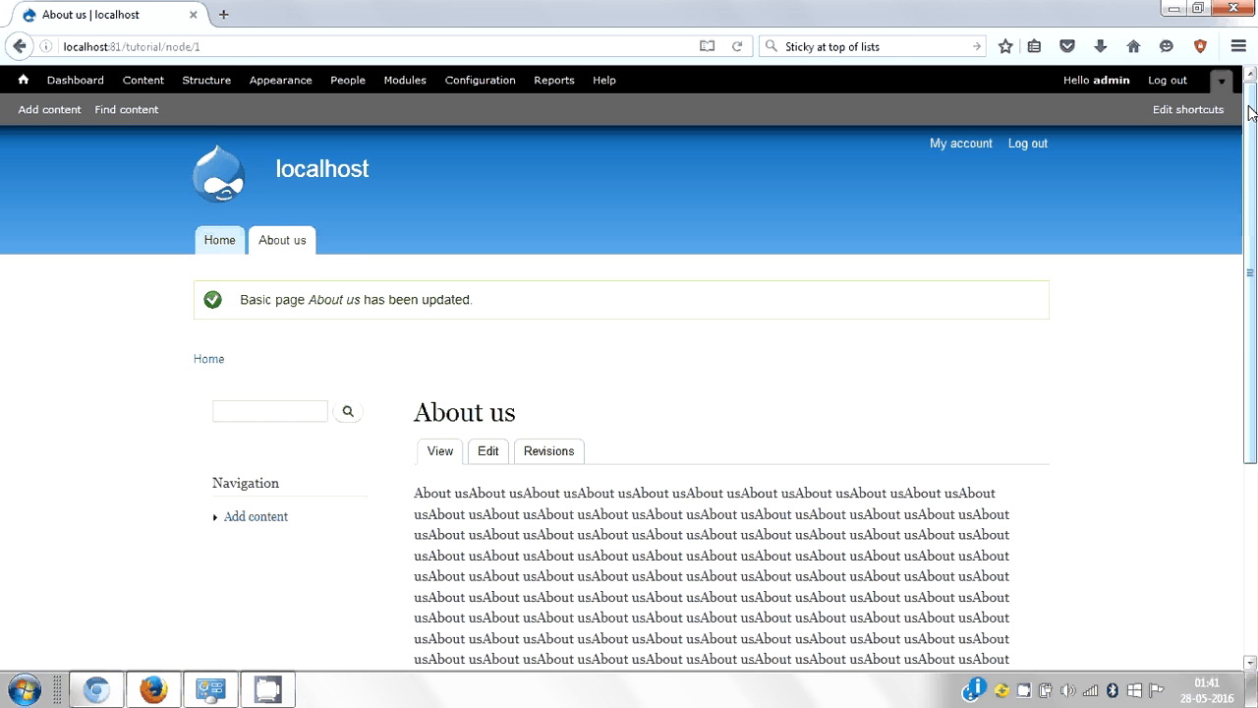
Examine the revisions list of the About us page, including its log messages and available operations.
{"action": "left_click_drag", "start_coordinate": [1251, 140], "coordinate": [1254, 209]}
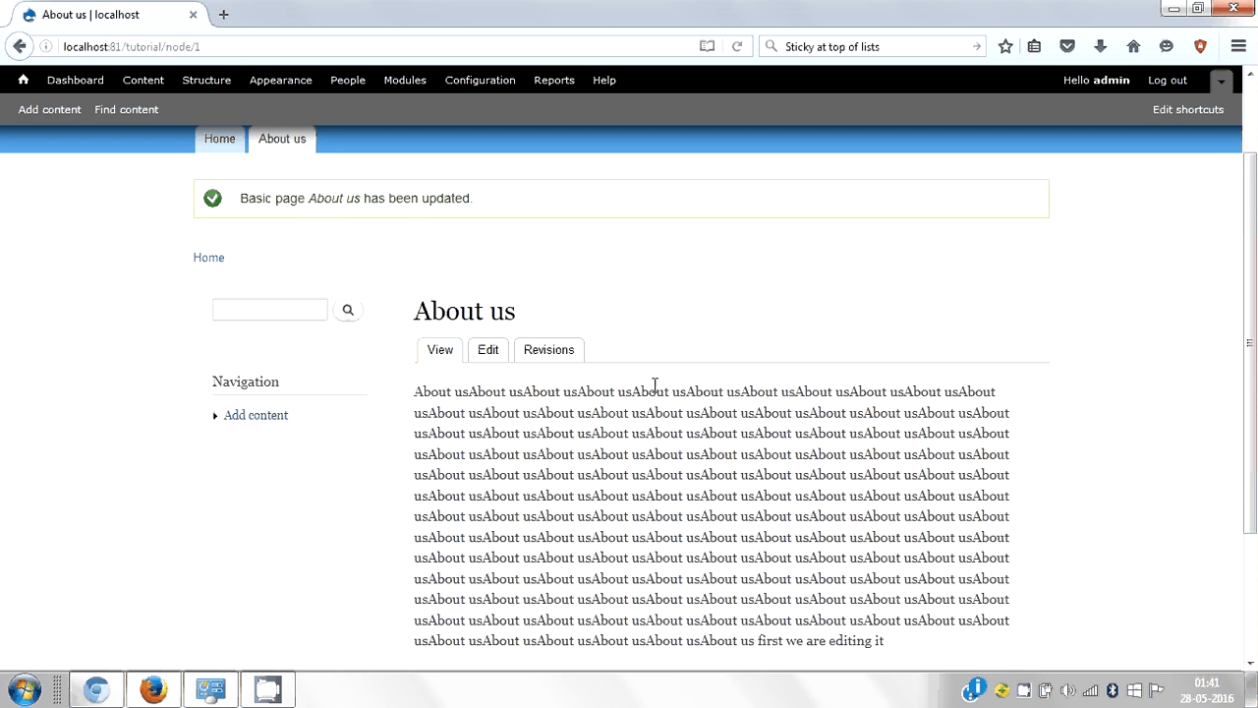
{"action": "left_click", "coordinate": [547, 354]}
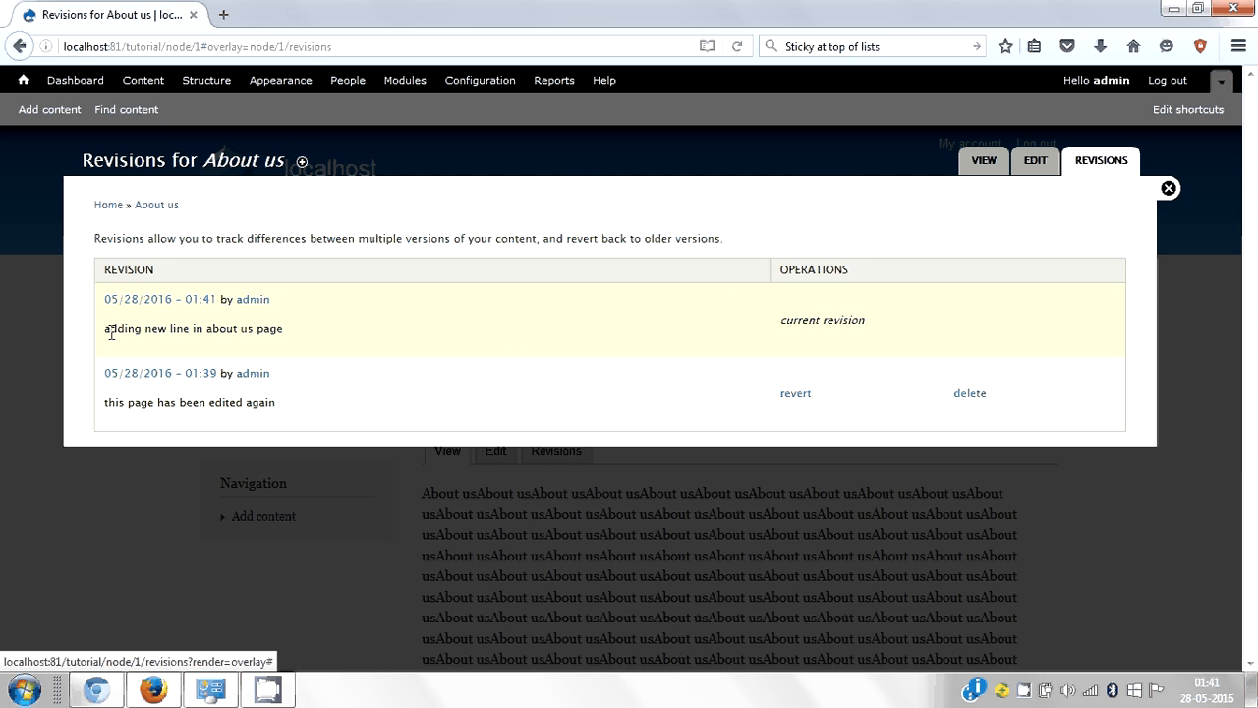
{"action": "left_click_drag", "start_coordinate": [110, 332], "coordinate": [284, 326]}
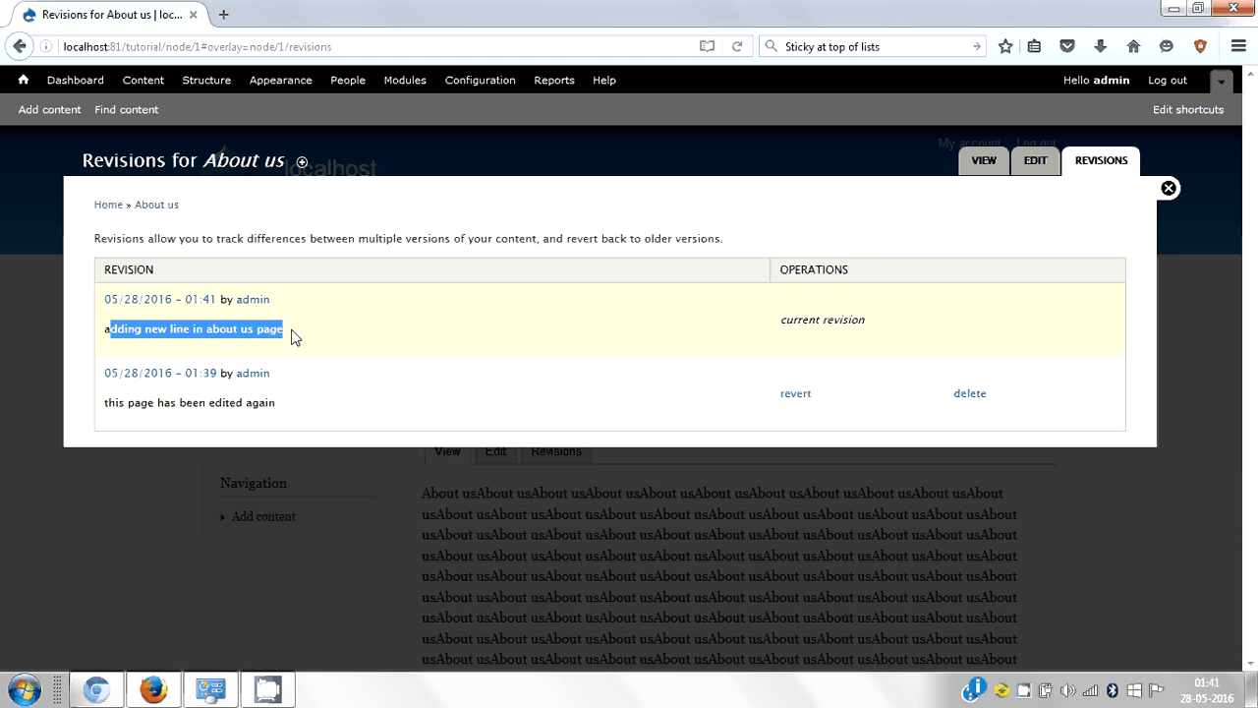
{"action": "left_click", "coordinate": [293, 337]}
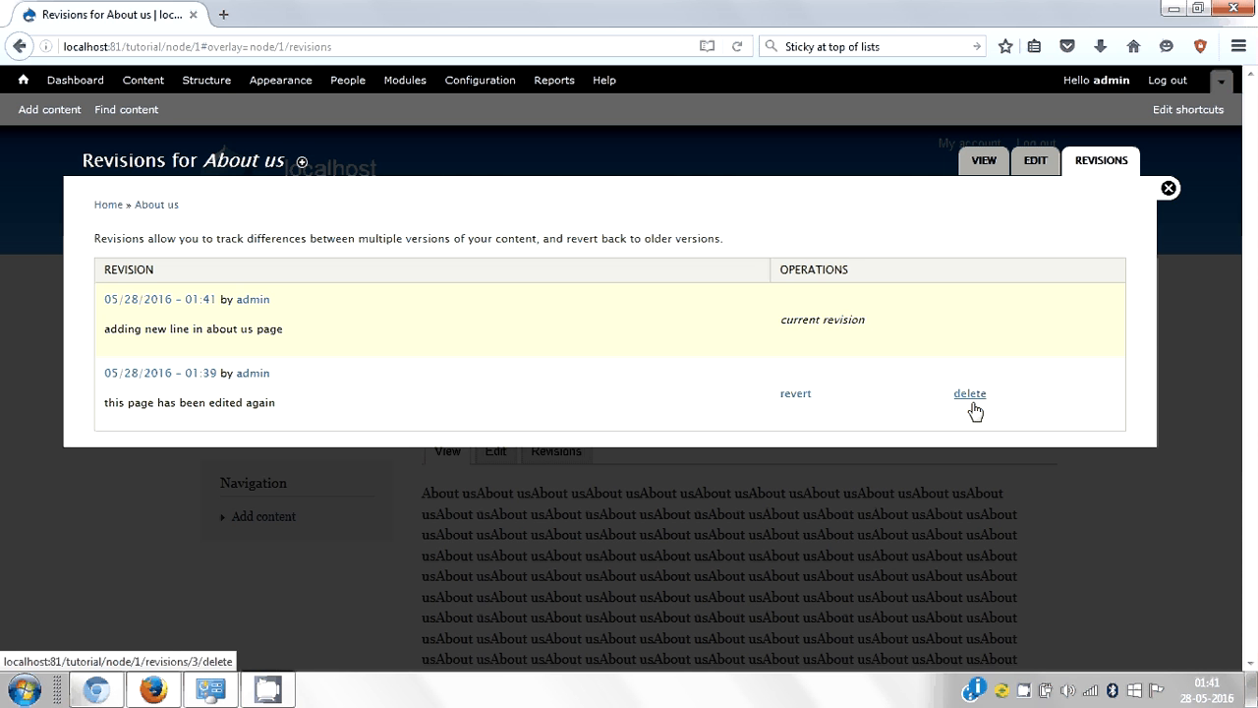
{"action": "left_click", "coordinate": [1167, 189]}
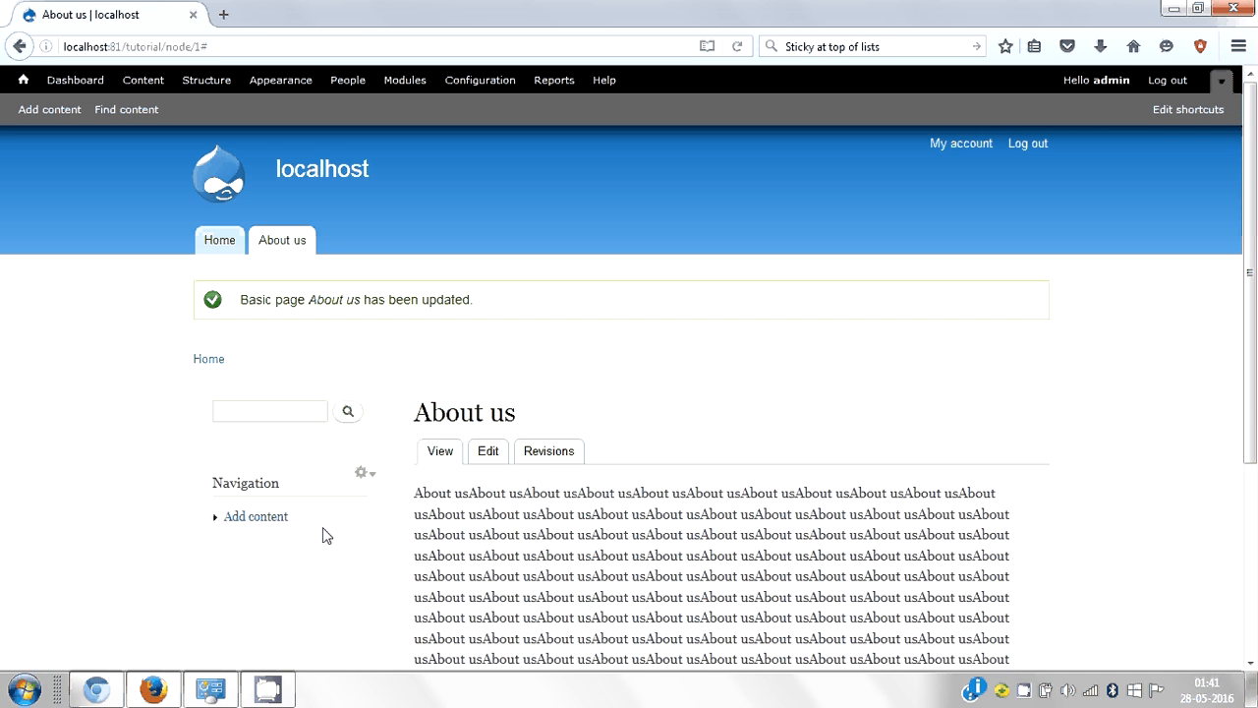
{"action": "left_click", "coordinate": [487, 456]}
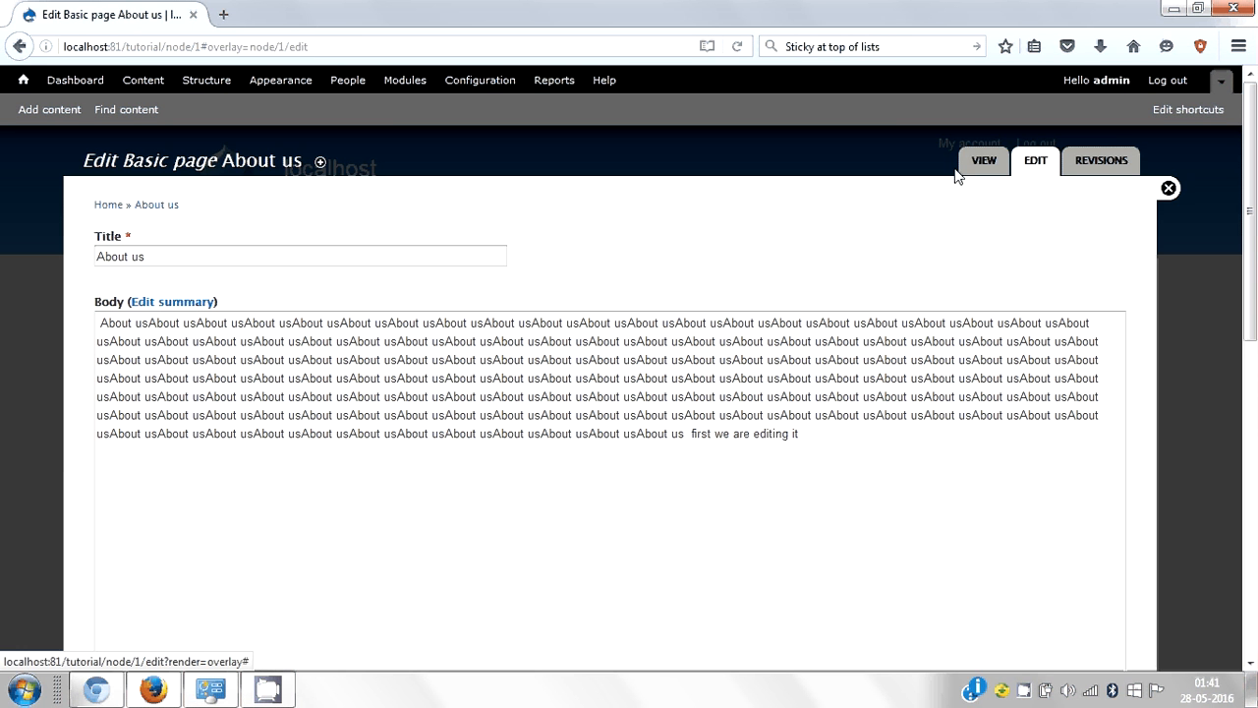
{"action": "left_click", "coordinate": [1103, 160]}
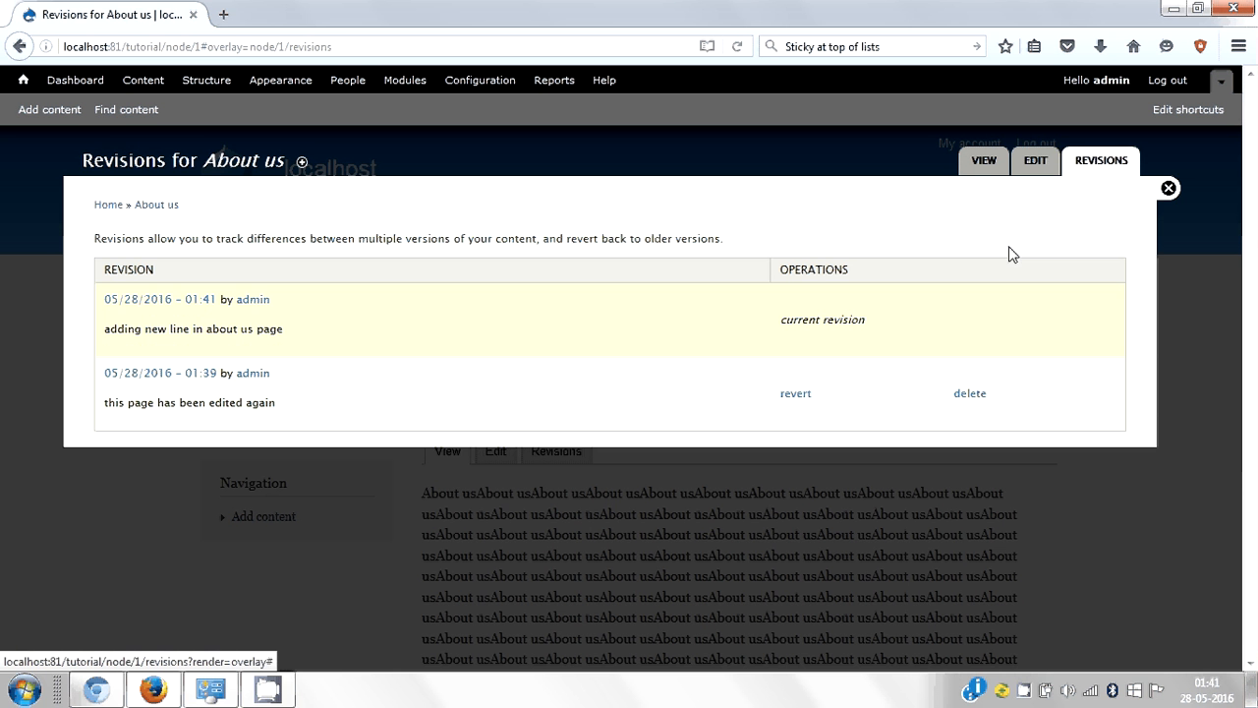
Return to editing the About us page and change its title to "About us title change".
{"action": "left_click", "coordinate": [1035, 165]}
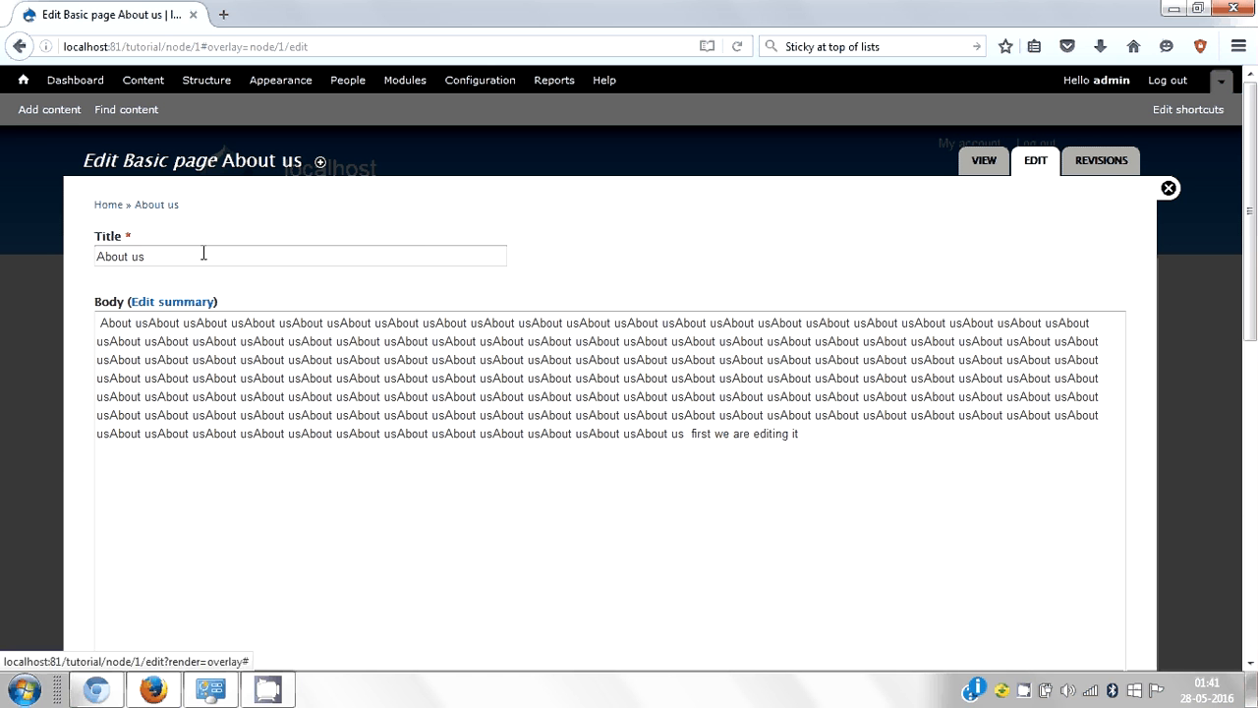
{"action": "left_click", "coordinate": [203, 260]}
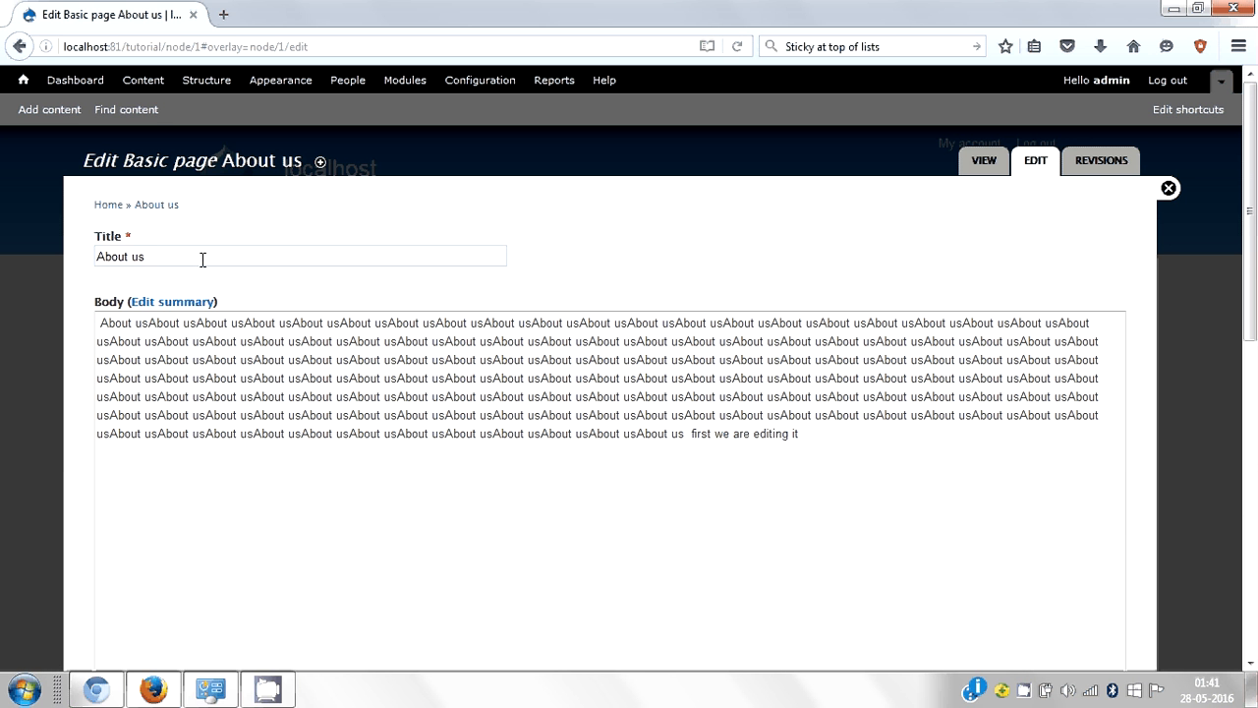
{"action": "left_click", "coordinate": [202, 259]}
{"action": "type", "text": "title change"}
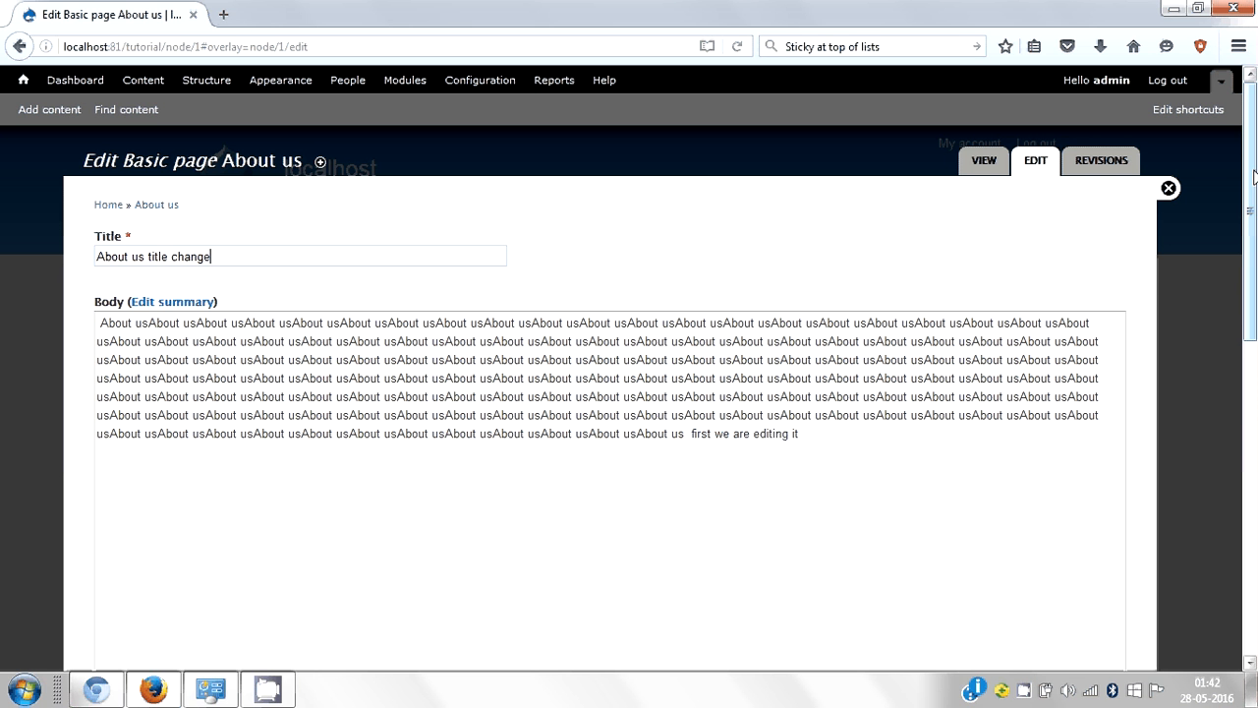
Enable creating a new revision with the log message "we have change title of About us page" and save the page.
{"action": "left_click_drag", "start_coordinate": [1254, 175], "coordinate": [1253, 415]}
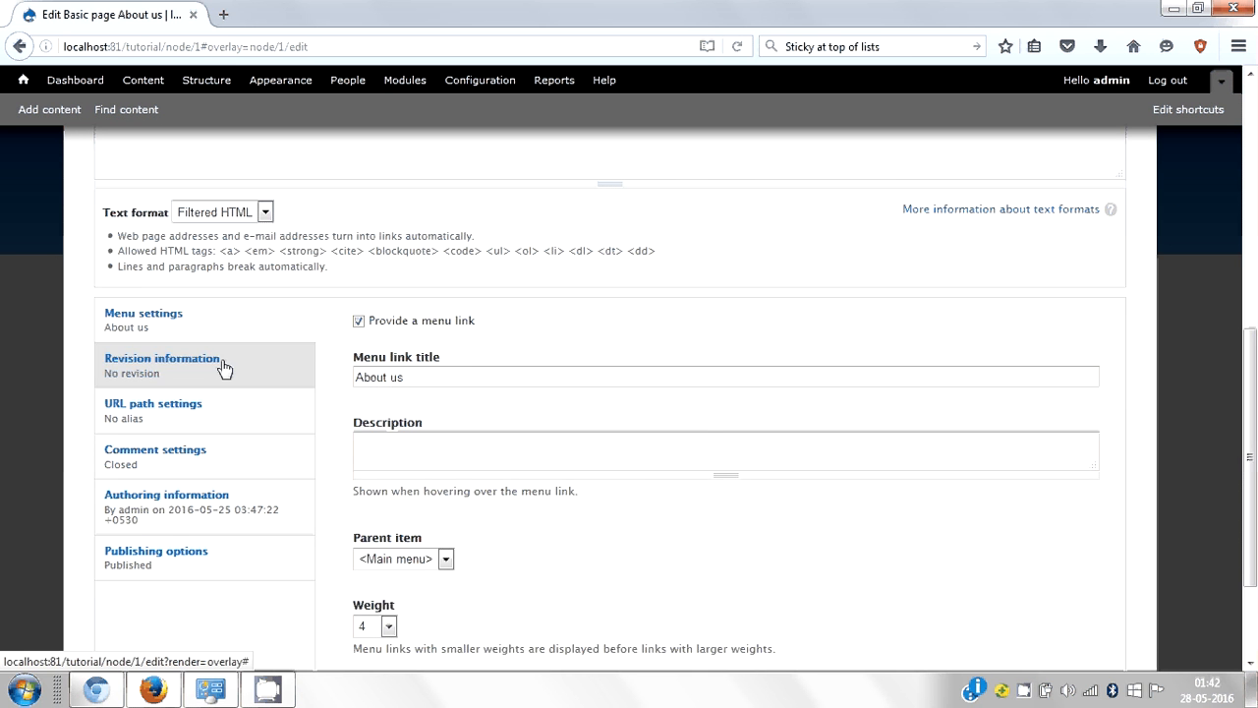
{"action": "left_click", "coordinate": [163, 359]}
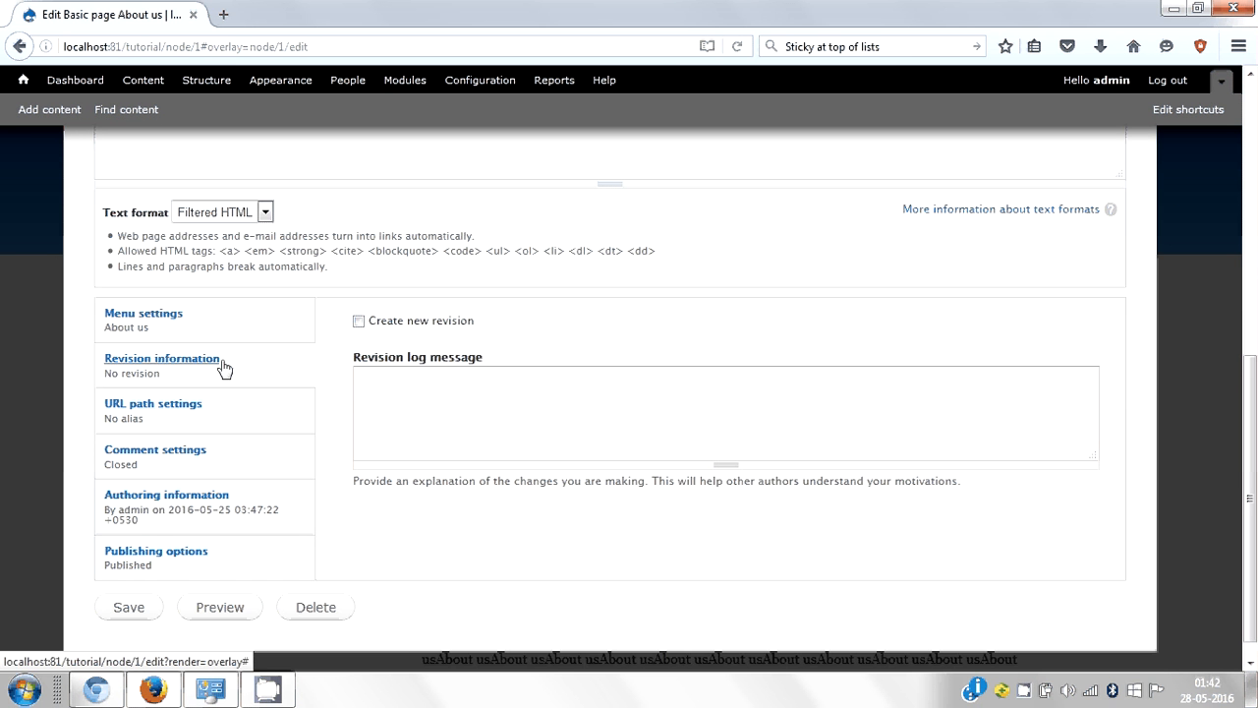
{"action": "left_click", "coordinate": [358, 322]}
{"action": "left_click", "coordinate": [401, 410]}
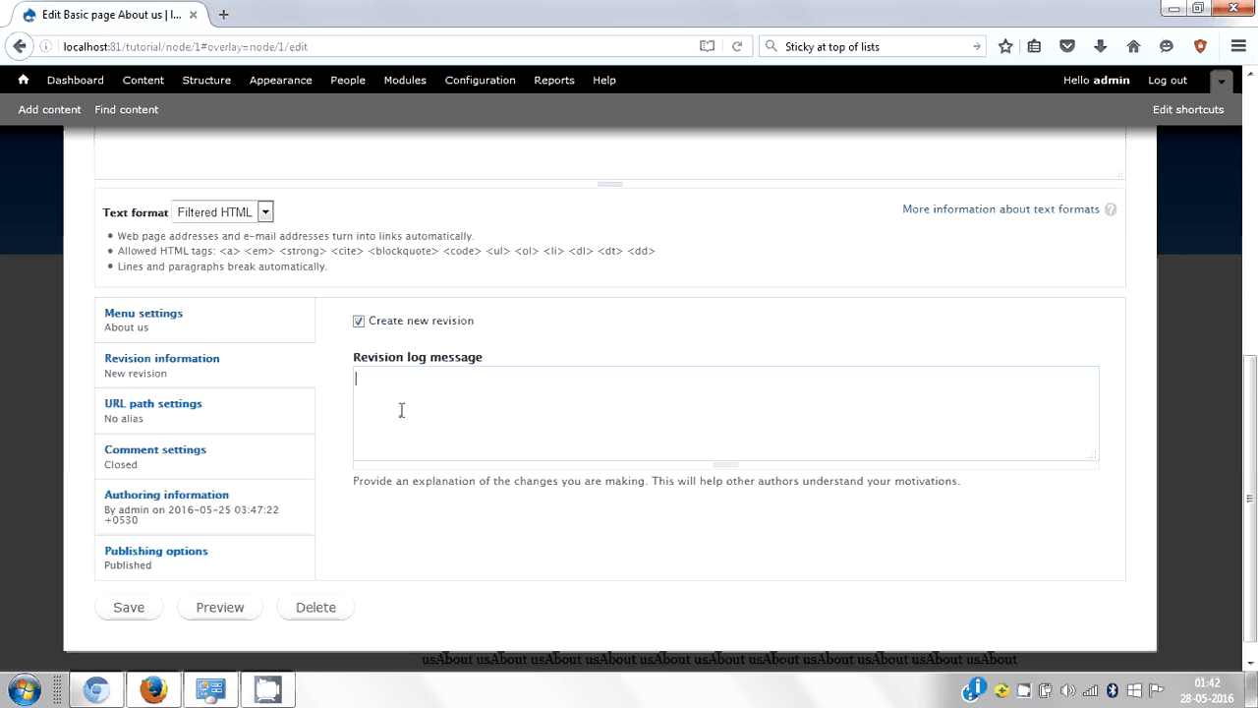
{"action": "type", "text": "we have change ti"}
{"action": "type", "text": "le"}
{"action": "key", "text": "BackSpace"}
{"action": "key", "text": "BackSpace"}
{"action": "type", "text": "tle of About us page"}
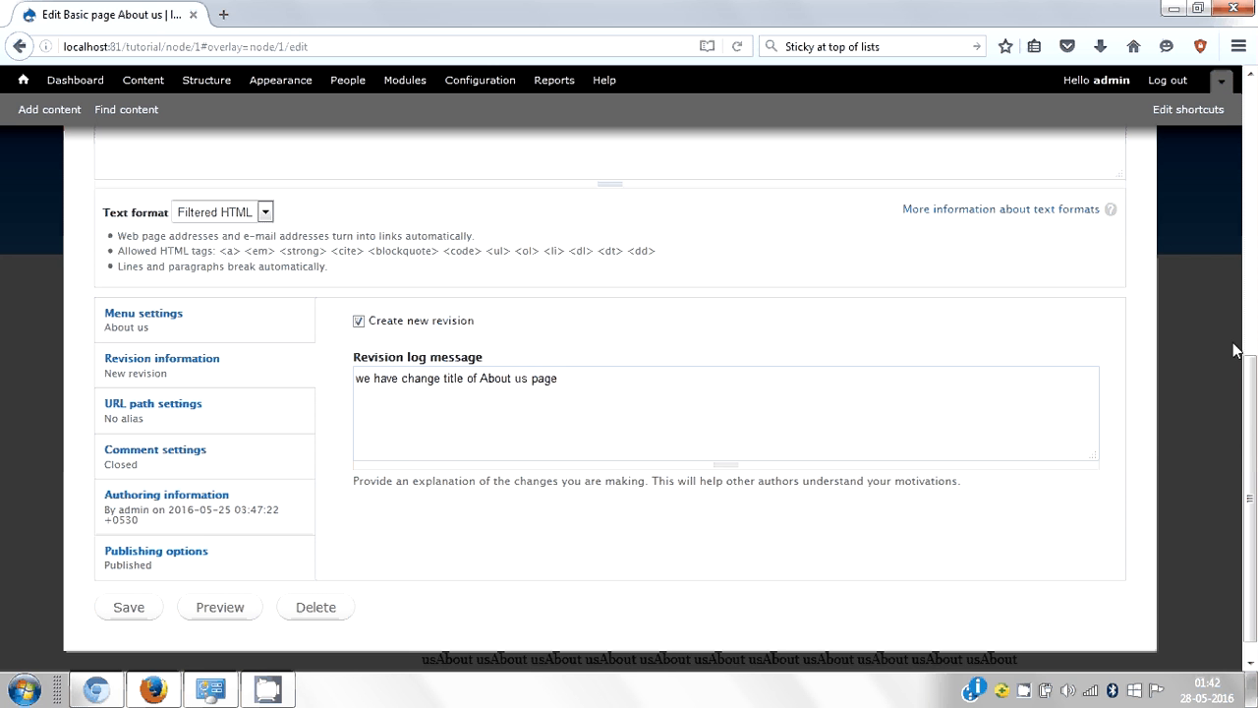
{"action": "scroll", "coordinate": [865, 478], "scroll_direction": "down", "scroll_amount": 1}
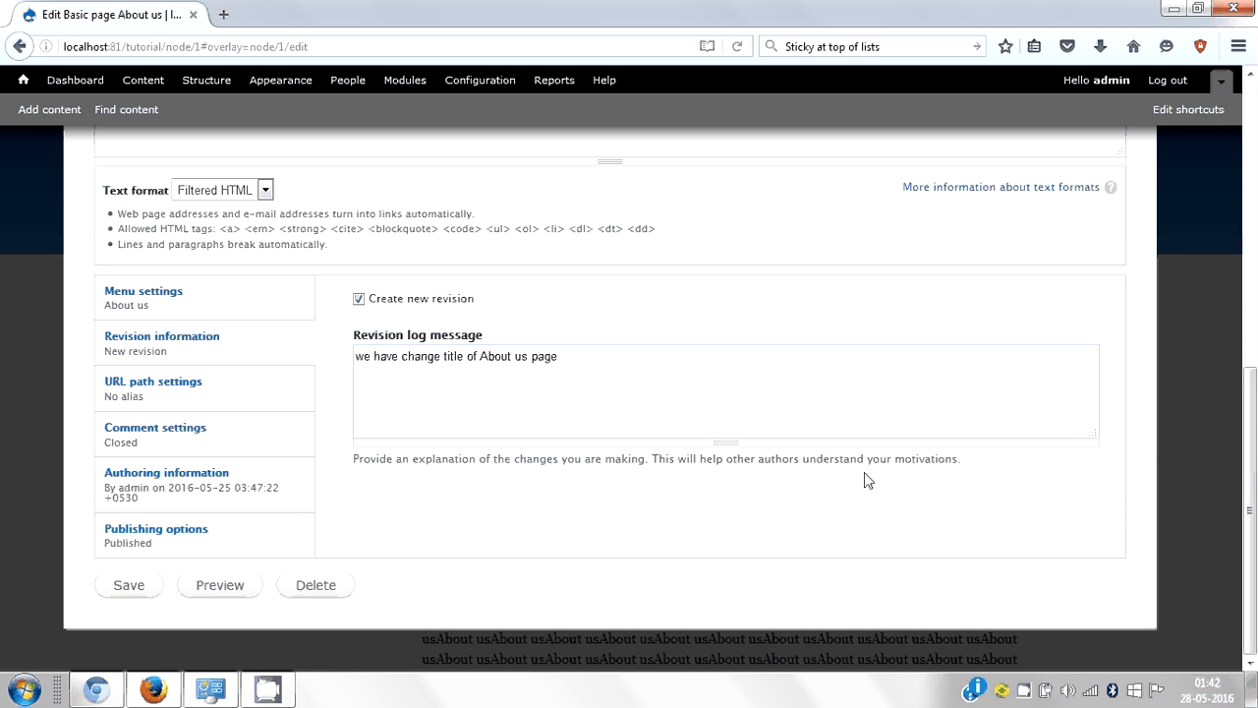
{"action": "left_click", "coordinate": [131, 588]}
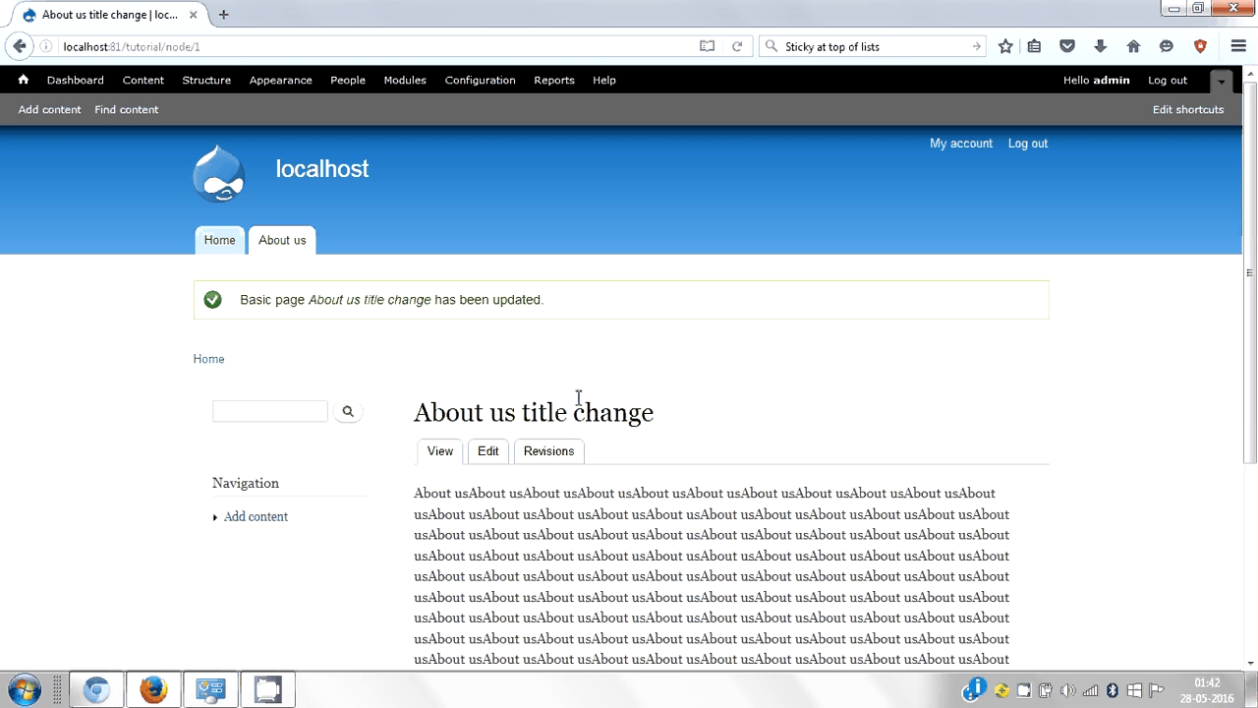
Review the page's revisions list, then check the title and the last body line on the published page.
{"action": "left_click", "coordinate": [553, 452]}
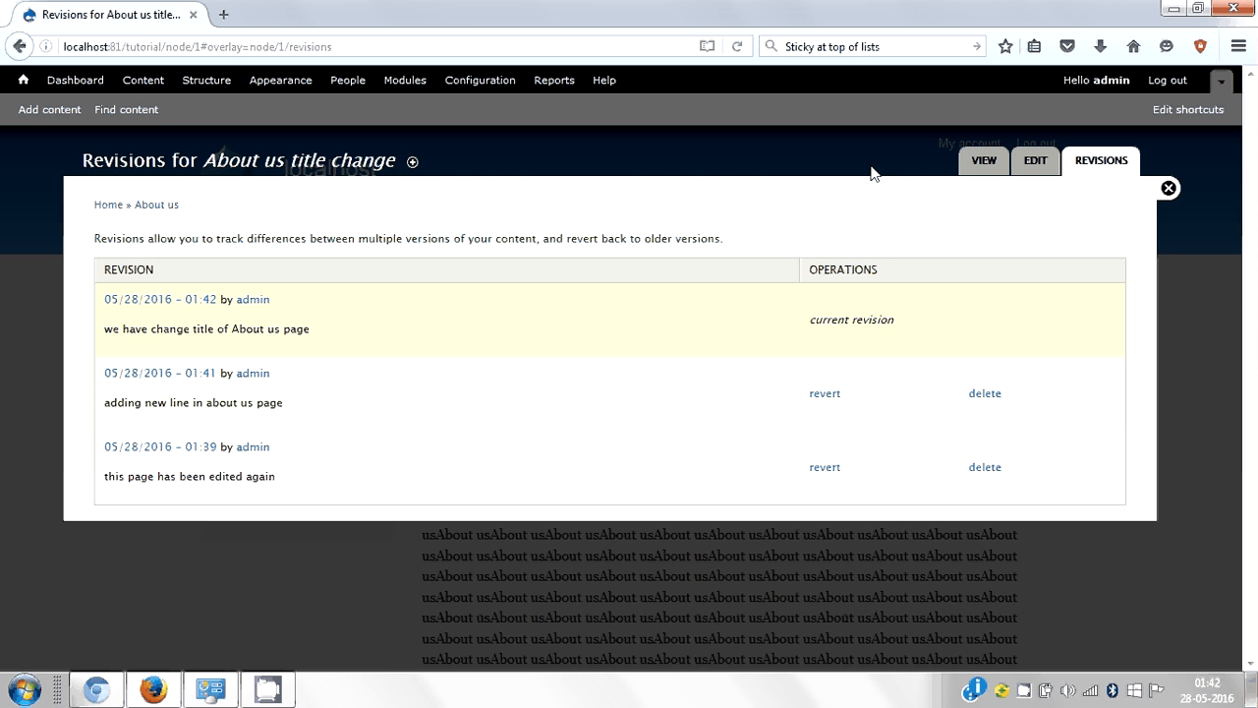
{"action": "left_click", "coordinate": [1165, 190]}
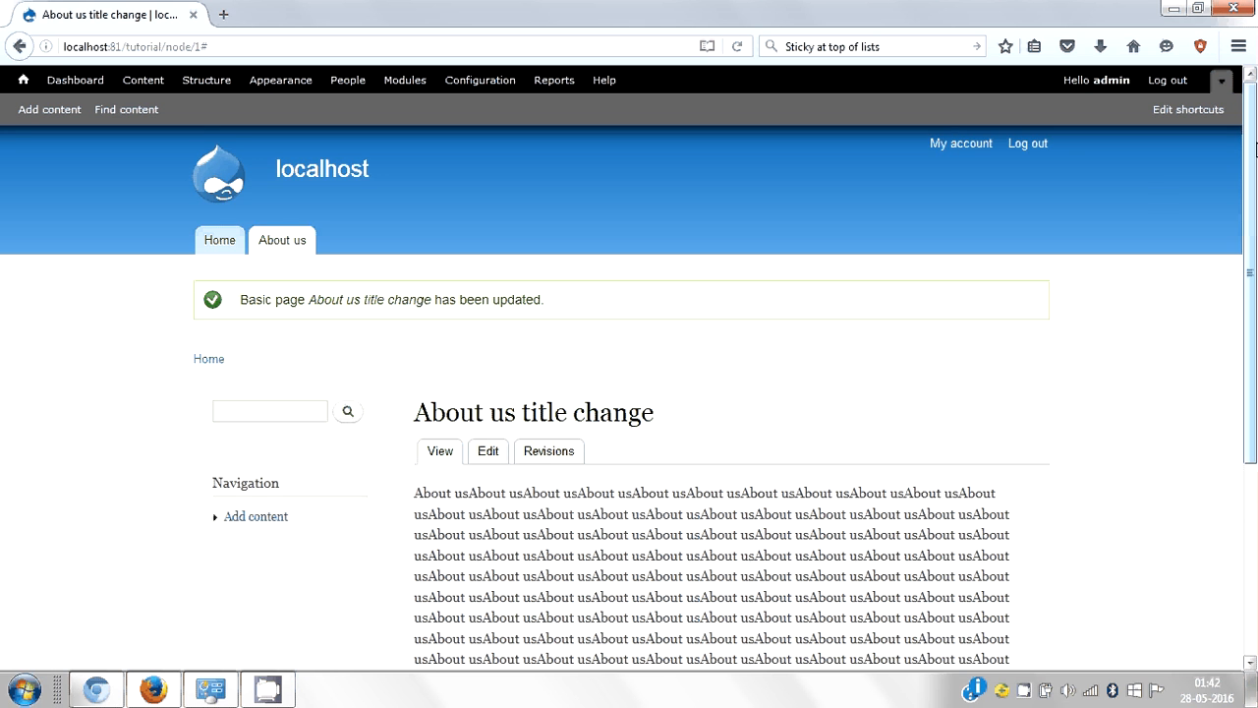
{"action": "scroll", "coordinate": [1254, 147], "scroll_direction": "down", "scroll_amount": 2}
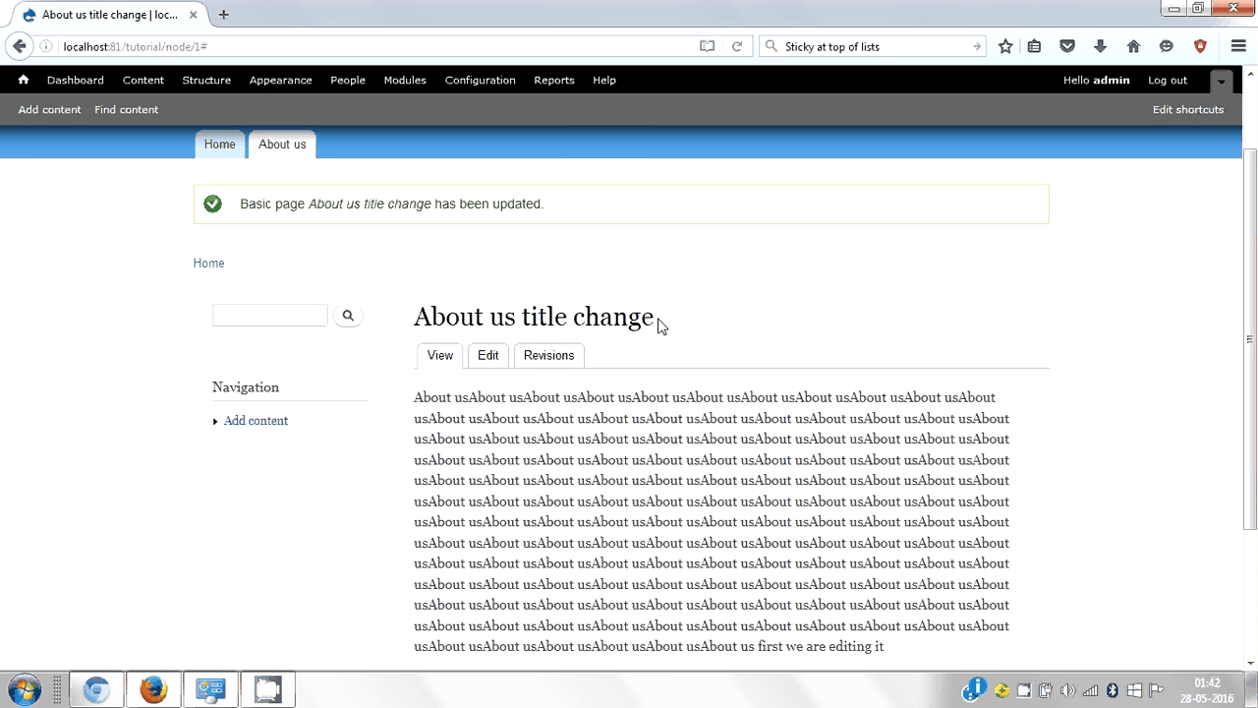
{"action": "left_click_drag", "start_coordinate": [663, 327], "coordinate": [445, 325]}
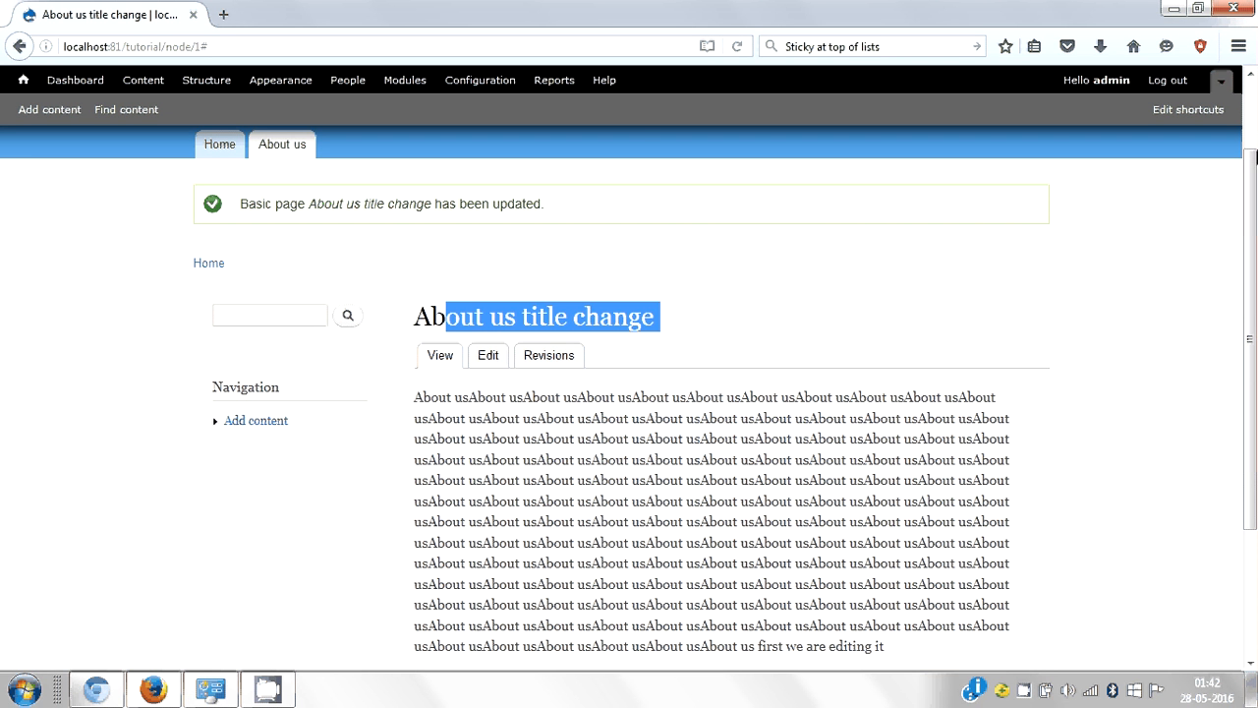
{"action": "scroll", "coordinate": [1254, 182], "scroll_direction": "down", "scroll_amount": 2}
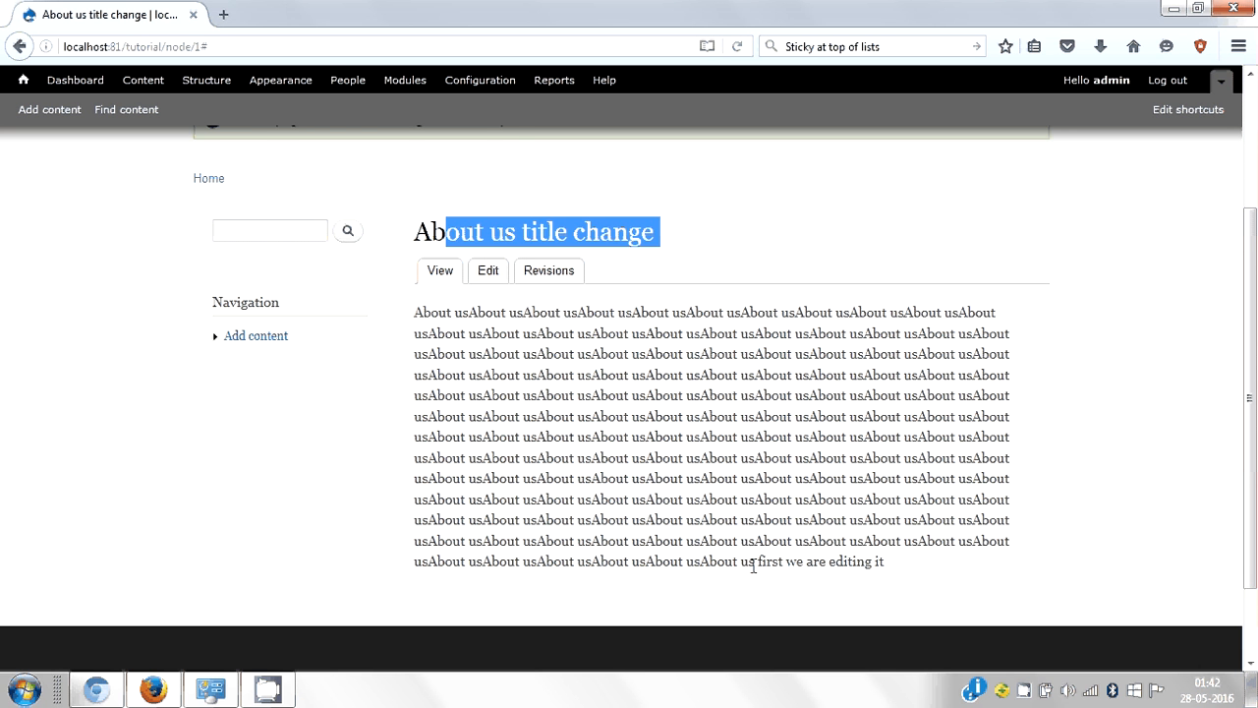
{"action": "left_click_drag", "start_coordinate": [758, 562], "coordinate": [902, 544]}
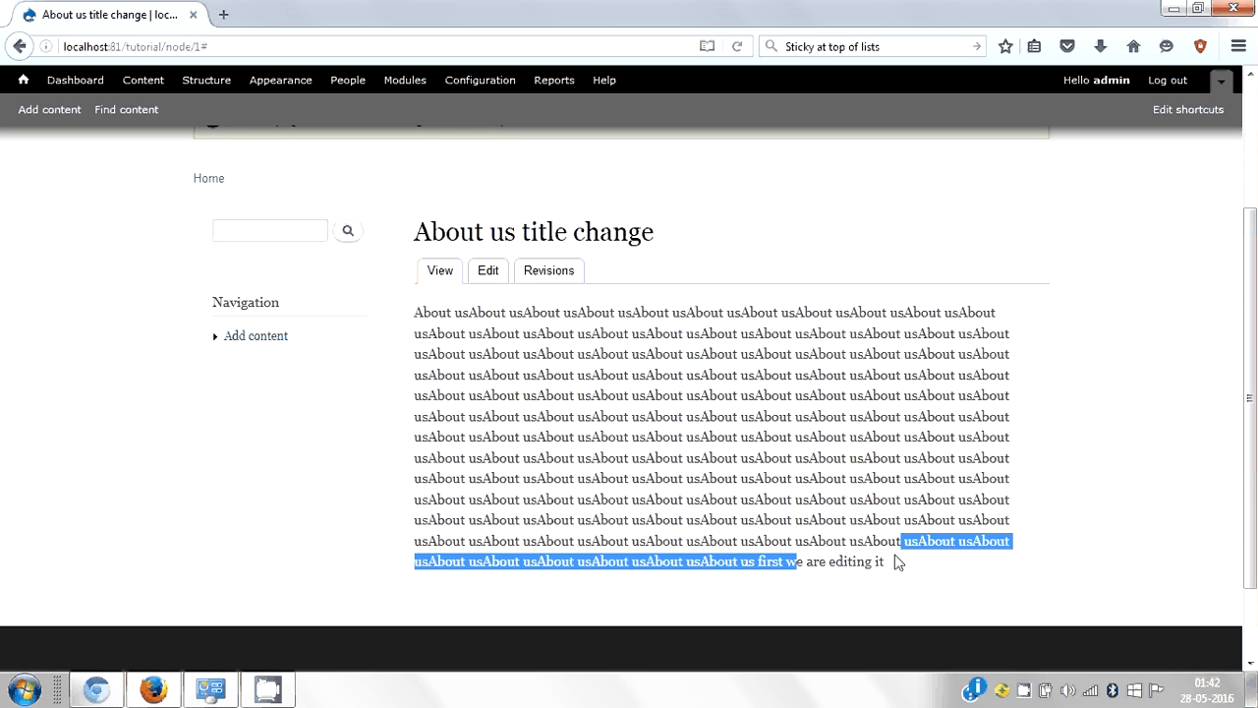
{"action": "left_click", "coordinate": [883, 582]}
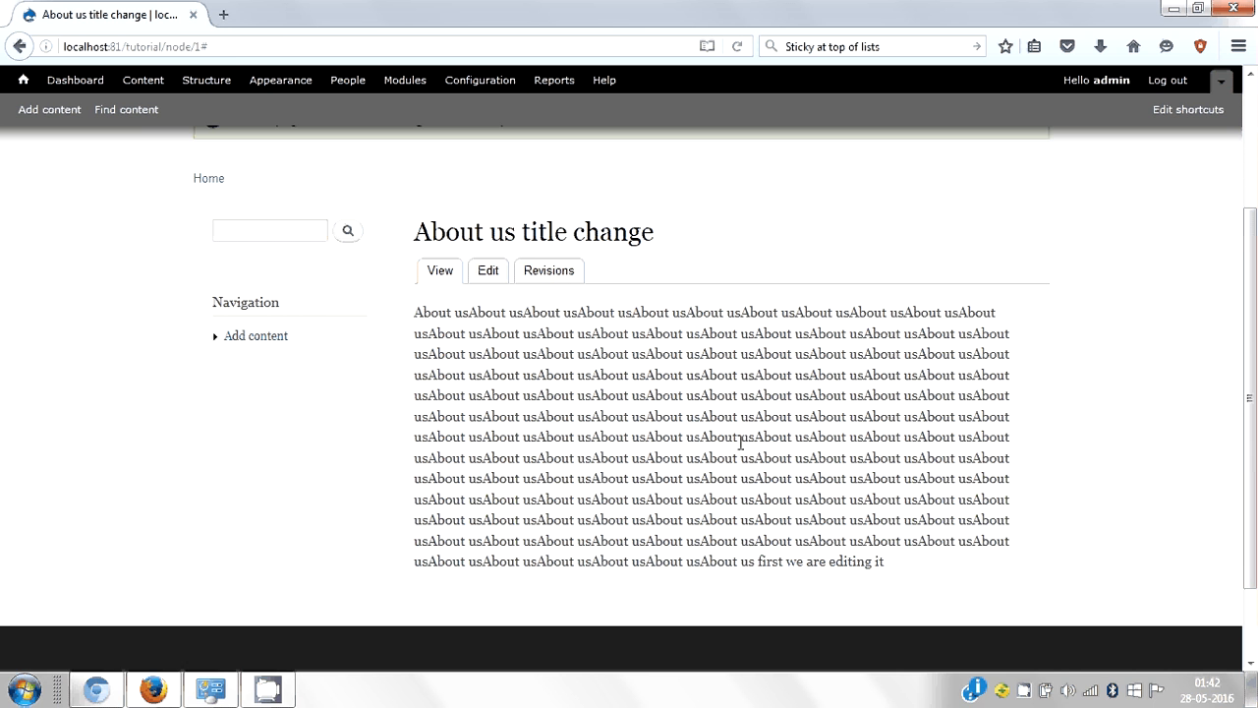
Revert the page to the 05/28/2016 - 01:39 revision logged as "this page has been edited again" and close the revisions list.
{"action": "left_click", "coordinate": [551, 273]}
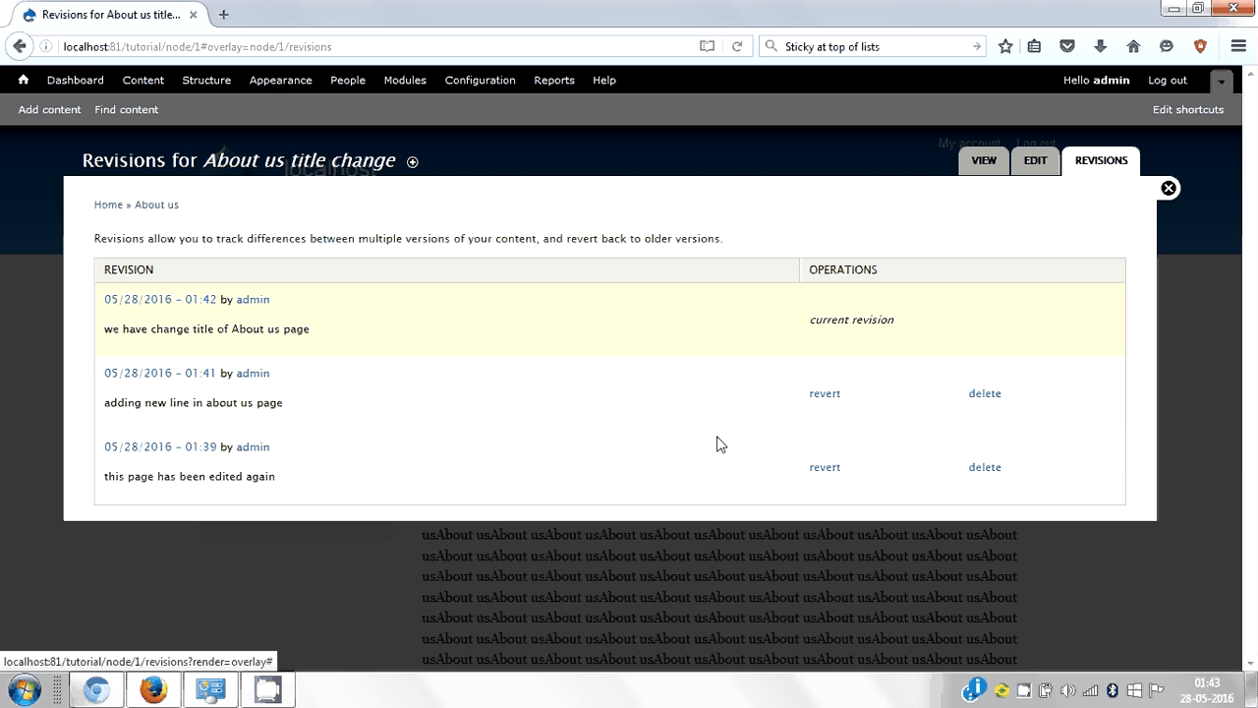
{"action": "left_click", "coordinate": [825, 467]}
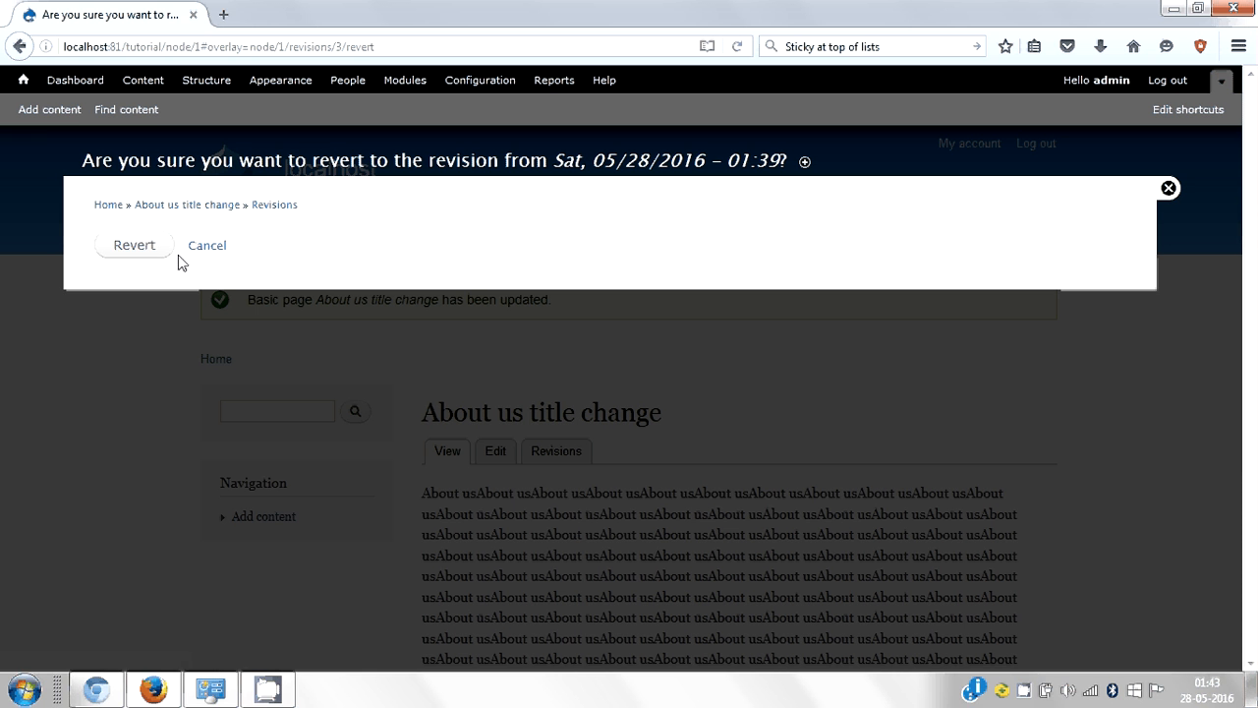
{"action": "left_click", "coordinate": [120, 252]}
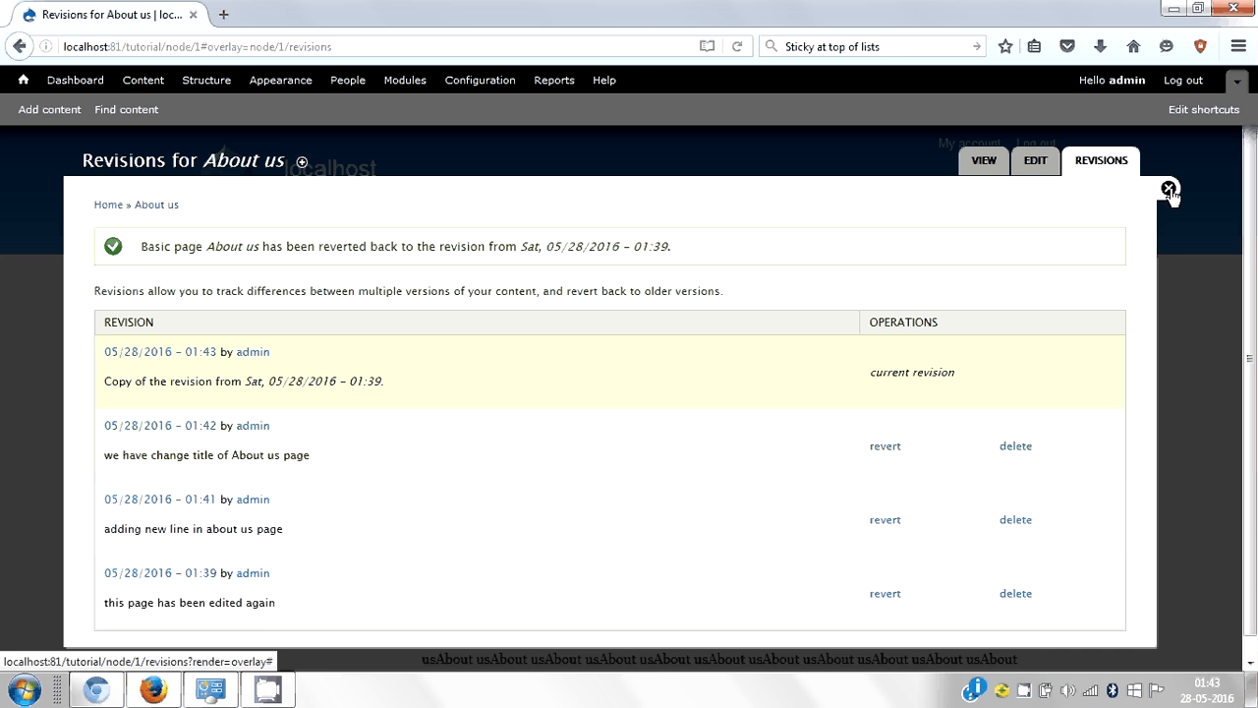
{"action": "left_click_drag", "start_coordinate": [672, 247], "coordinate": [533, 248]}
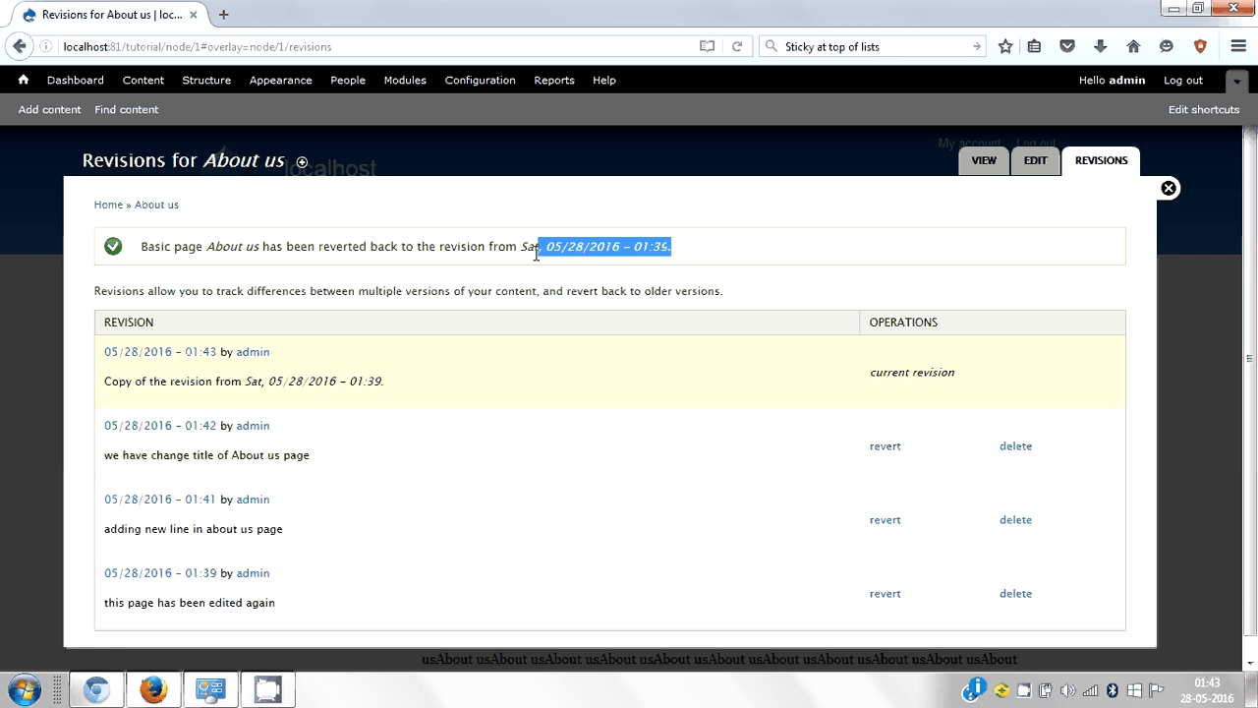
{"action": "left_click", "coordinate": [1169, 190]}
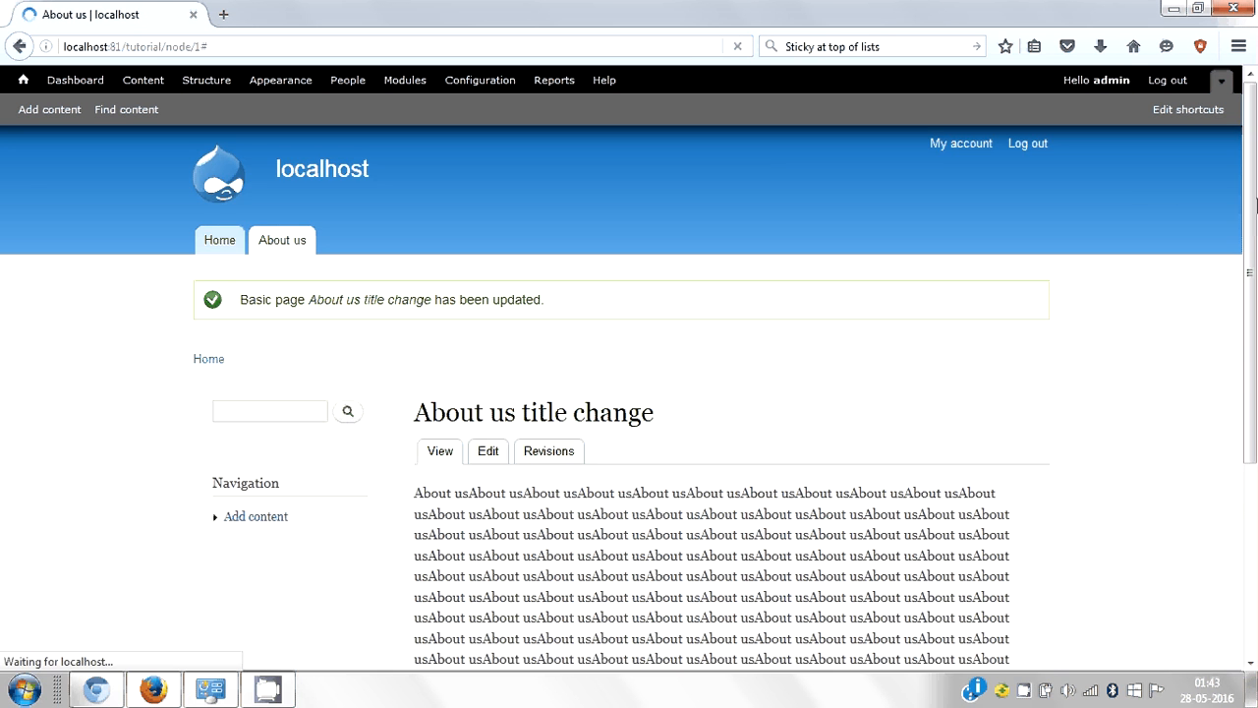
Check the title and the end of the body text on the reverted page.
{"action": "scroll", "coordinate": [1254, 199], "scroll_direction": "down", "scroll_amount": 1}
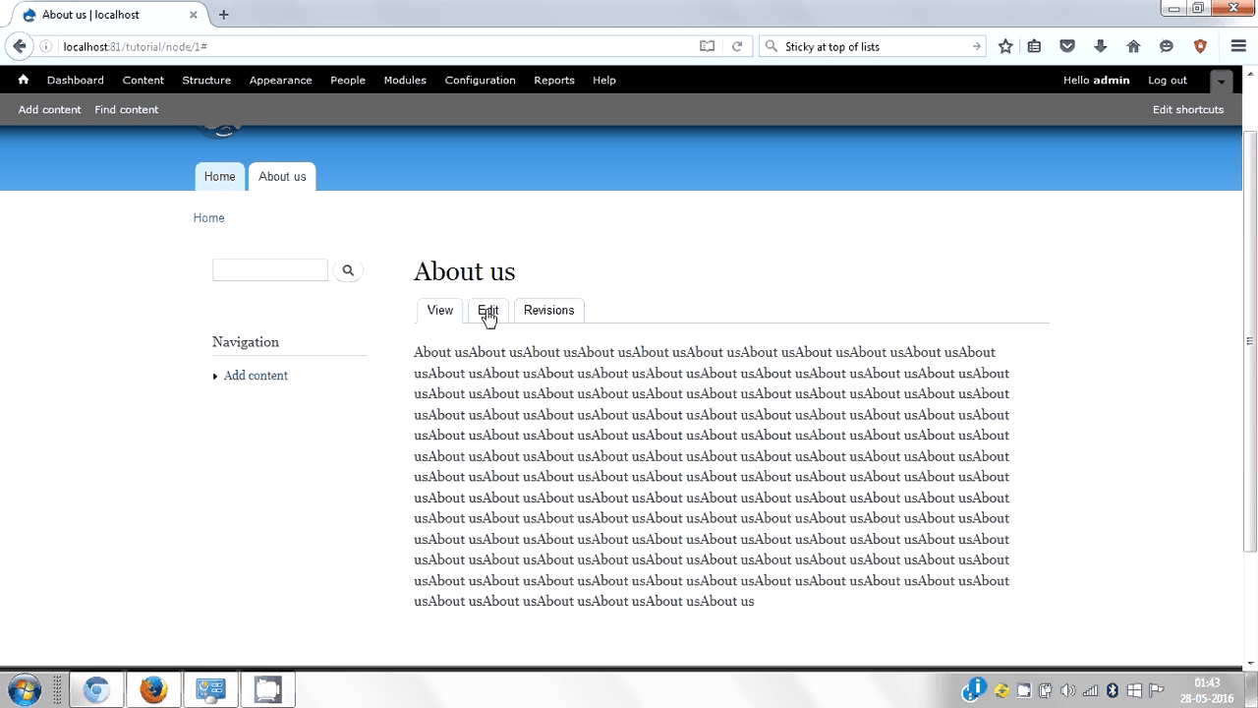
{"action": "left_click_drag", "start_coordinate": [531, 257], "coordinate": [430, 271]}
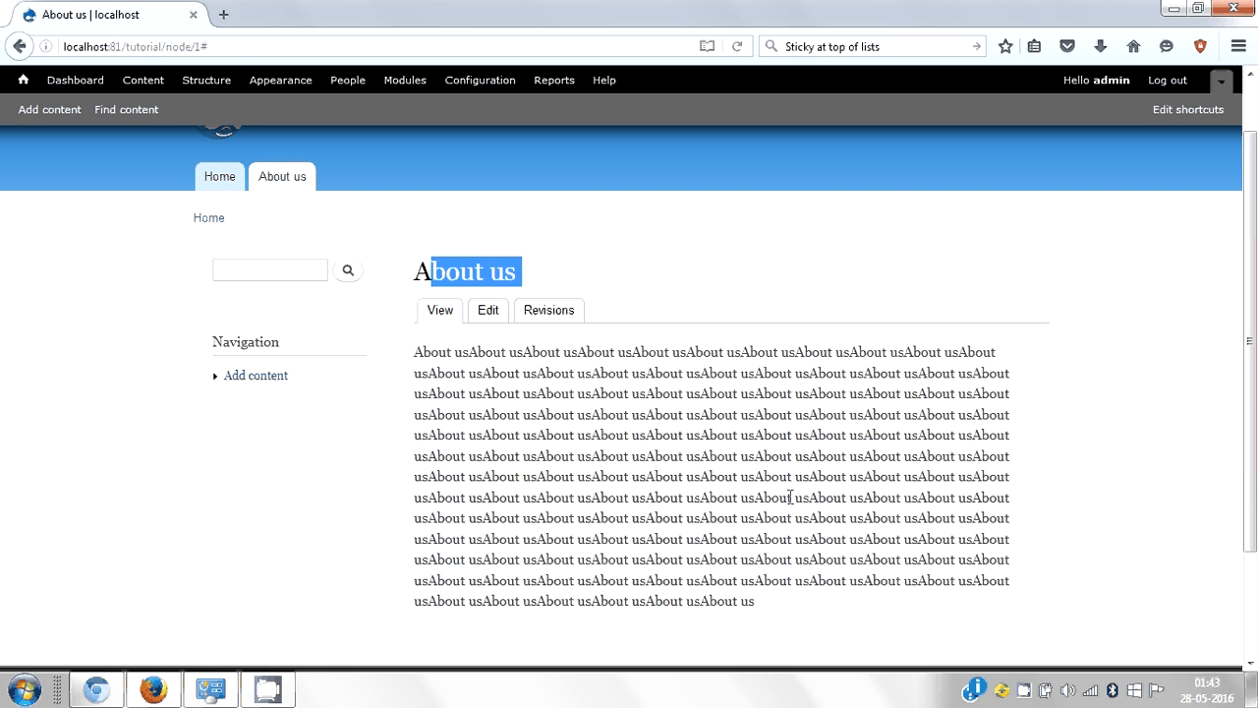
{"action": "left_click", "coordinate": [772, 600]}
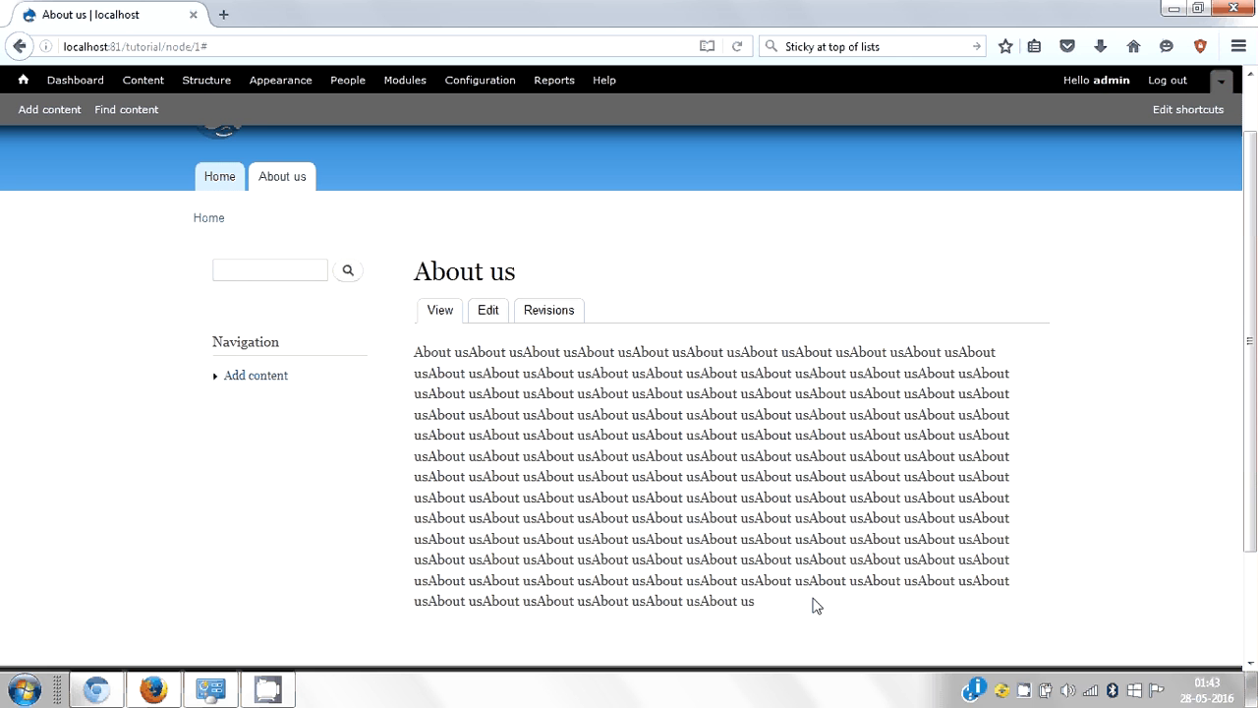
{"action": "left_click_drag", "start_coordinate": [845, 598], "coordinate": [754, 593]}
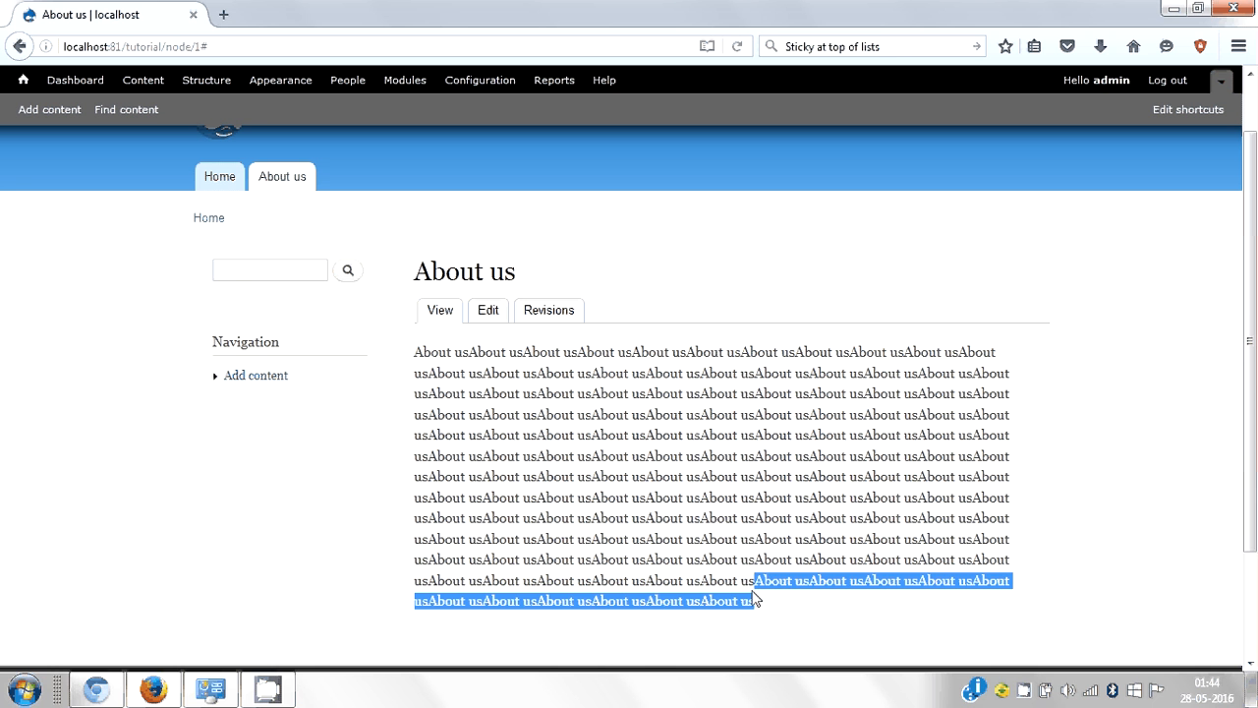
{"action": "left_click", "coordinate": [774, 596]}
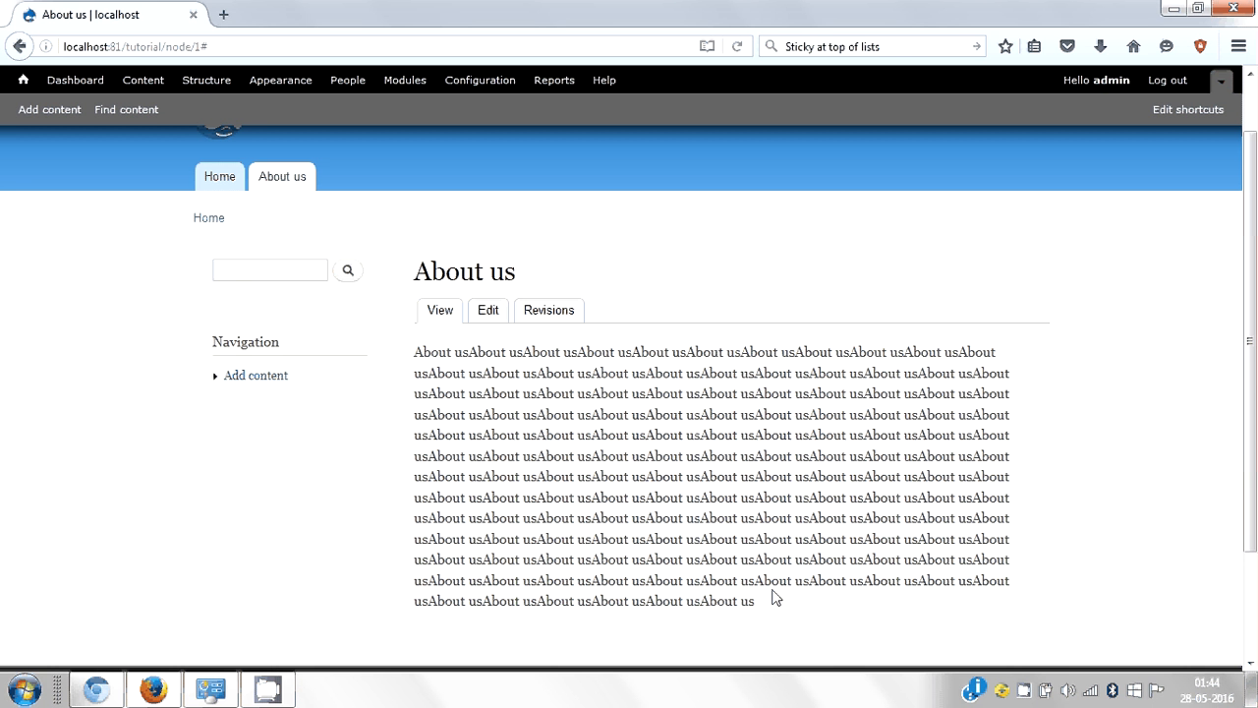
Revert the page to the 05/28/2016 - 01:41 revision logged as "adding new line in about us page" and close the revisions list.
{"action": "left_click", "coordinate": [557, 323]}
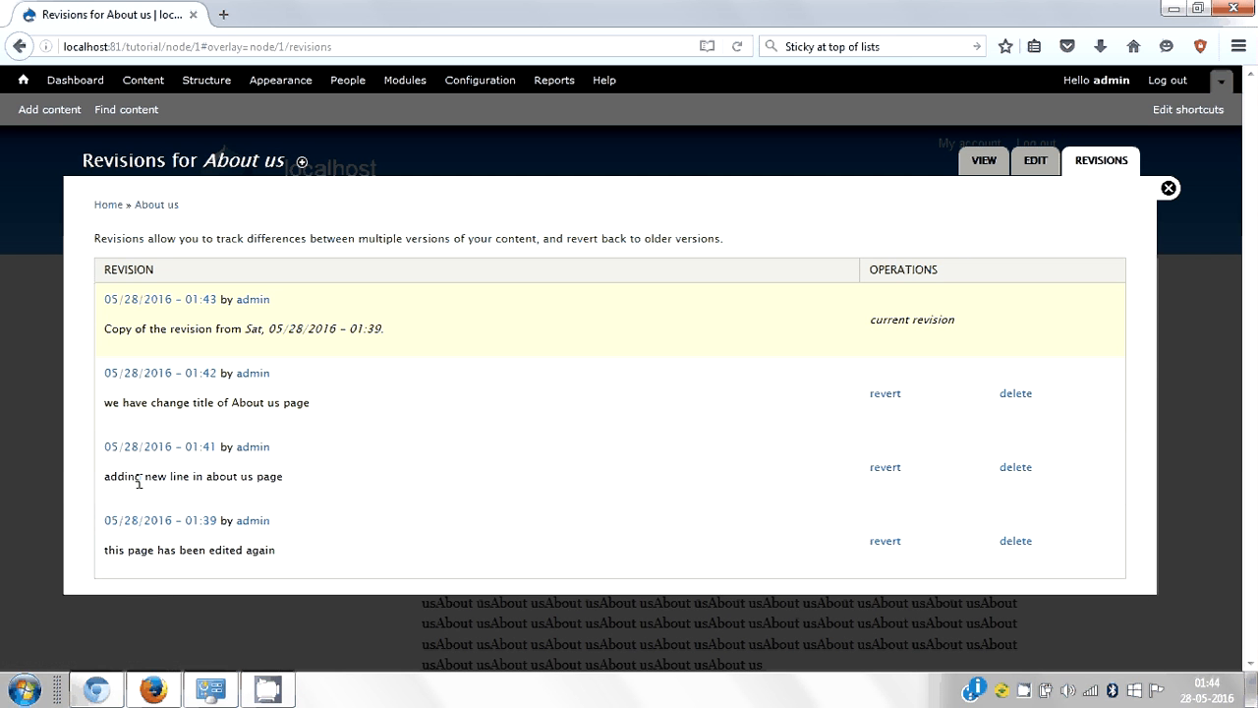
{"action": "left_click", "coordinate": [885, 468]}
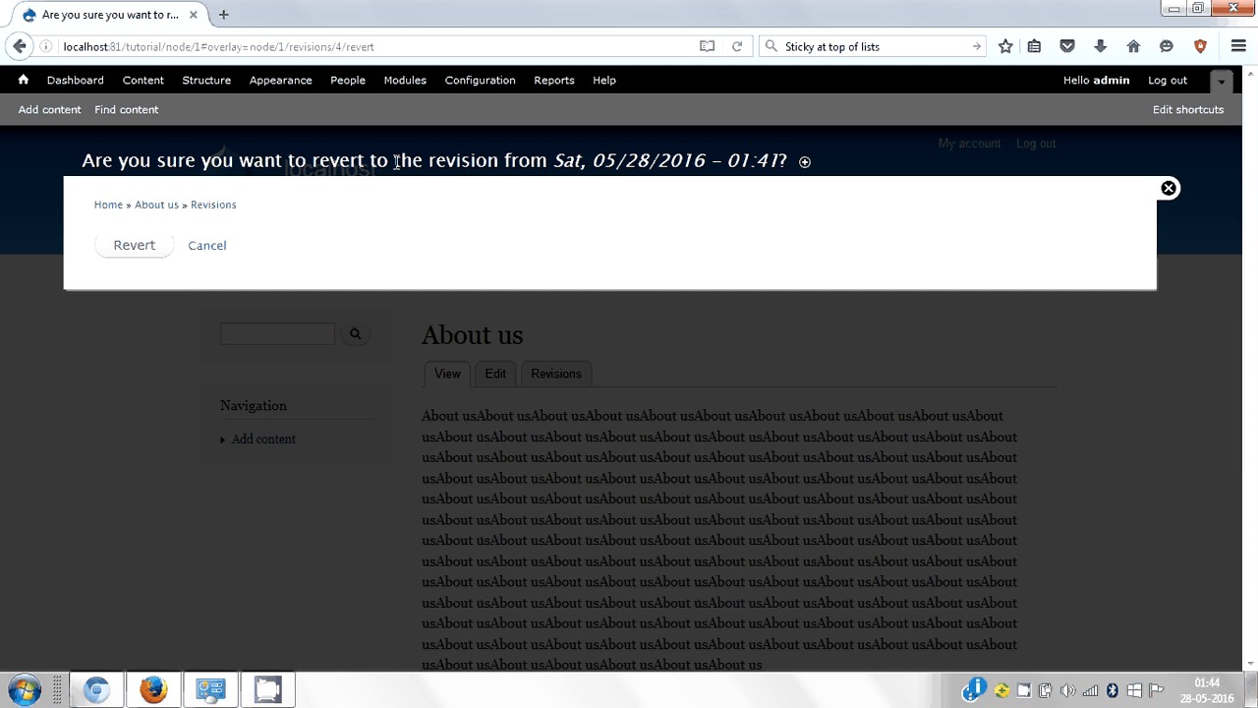
{"action": "left_click", "coordinate": [136, 251]}
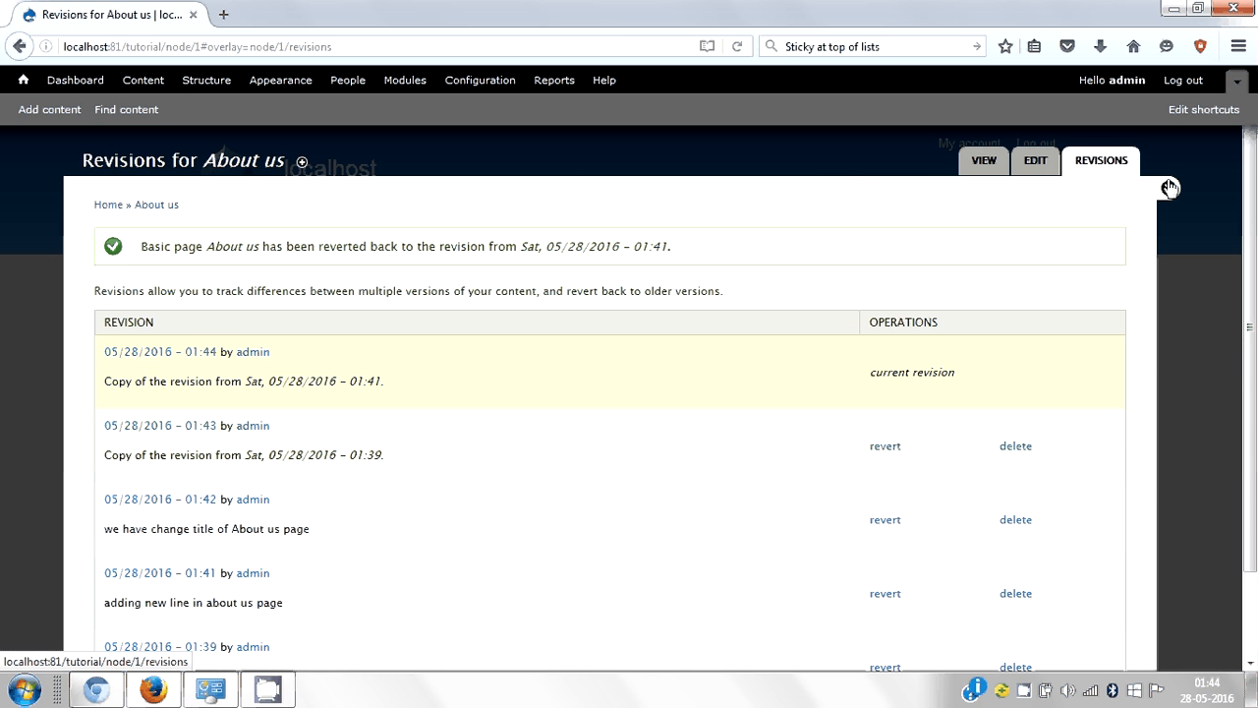
{"action": "mouse_move", "coordinate": [1250, 199]}
{"action": "left_mouse_down"}
{"action": "mouse_move", "coordinate": [1251, 269]}
{"action": "mouse_move", "coordinate": [1247, 207]}
{"action": "left_mouse_up"}
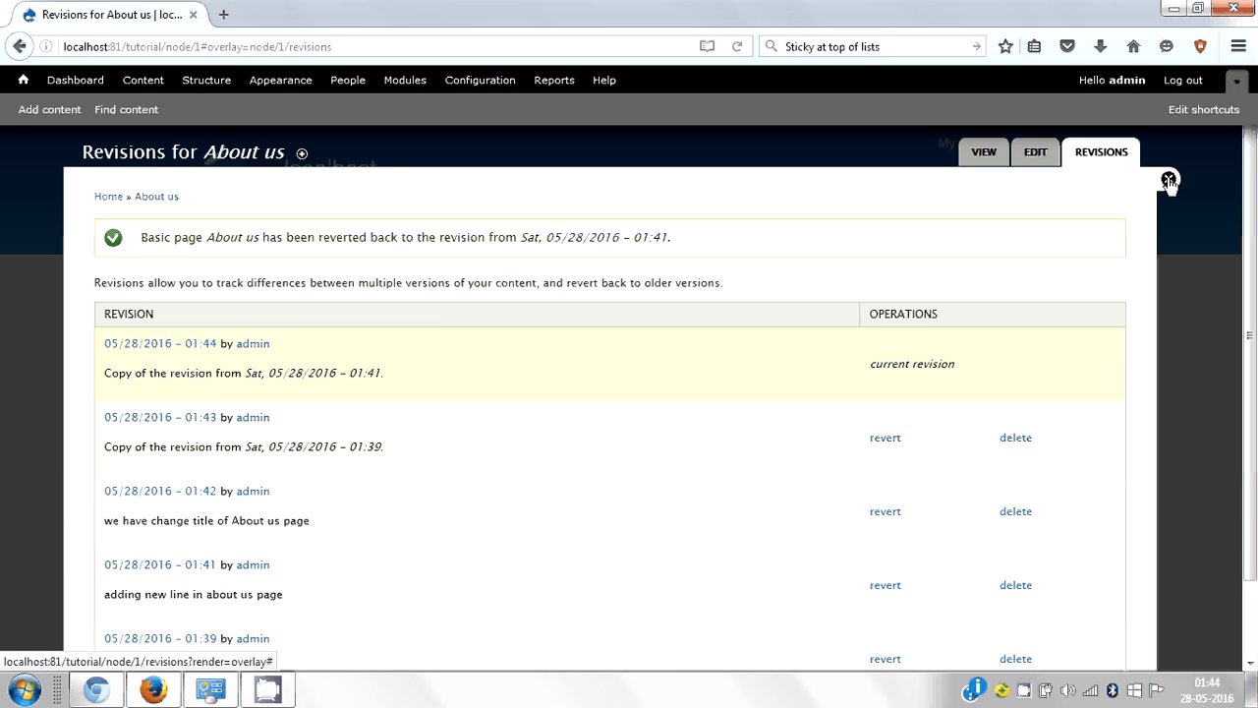
{"action": "left_click", "coordinate": [1169, 181]}
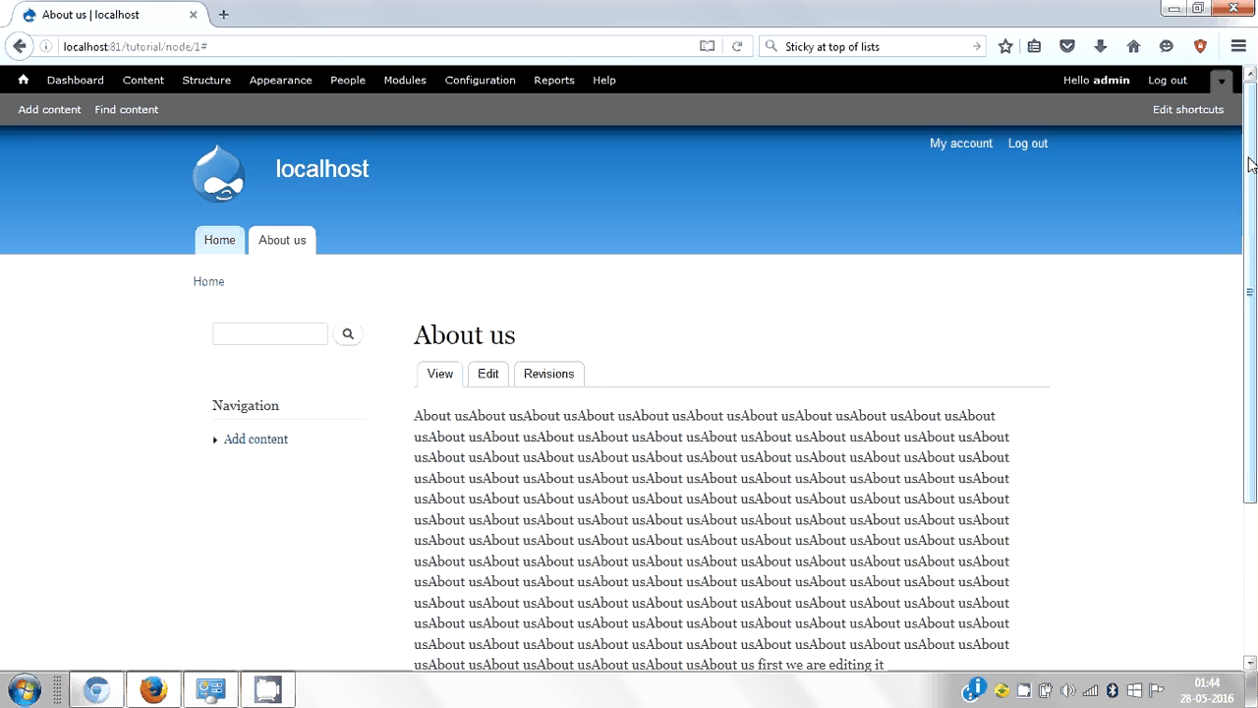
Check the last line of the page's body text and open the page's edit form.
{"action": "scroll", "coordinate": [1179, 246], "scroll_direction": "down", "scroll_amount": 3}
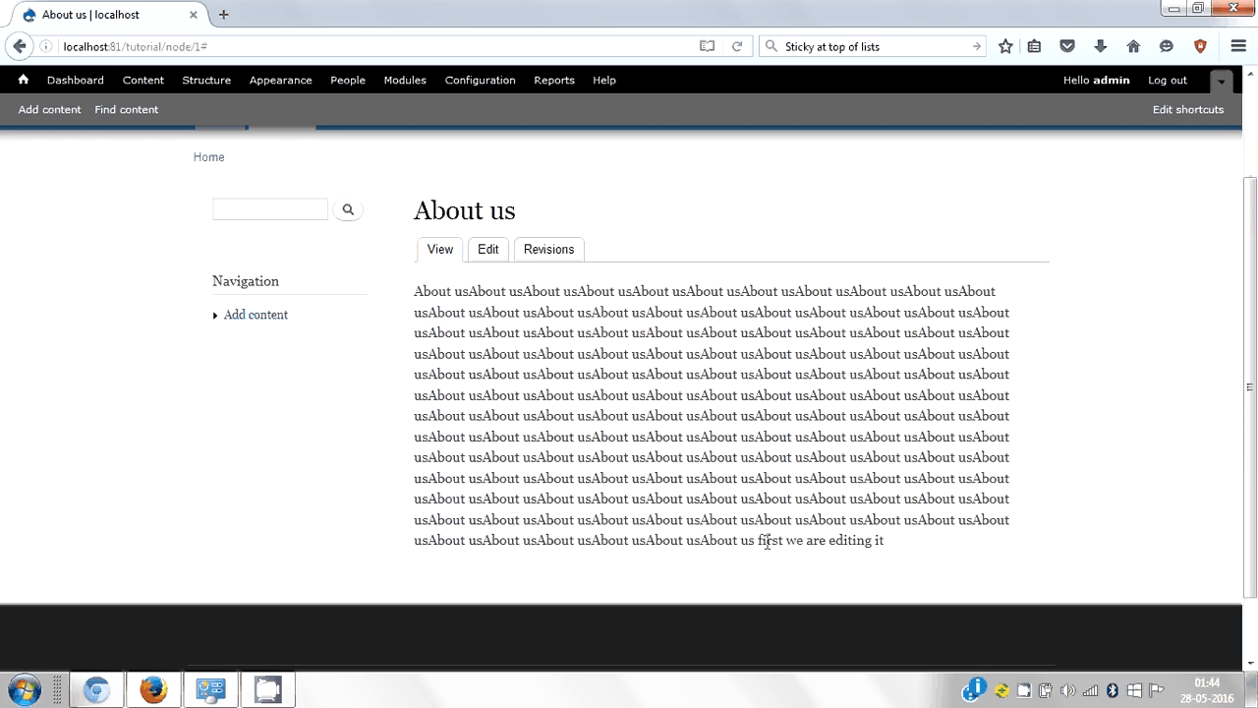
{"action": "left_click_drag", "start_coordinate": [760, 540], "coordinate": [886, 539]}
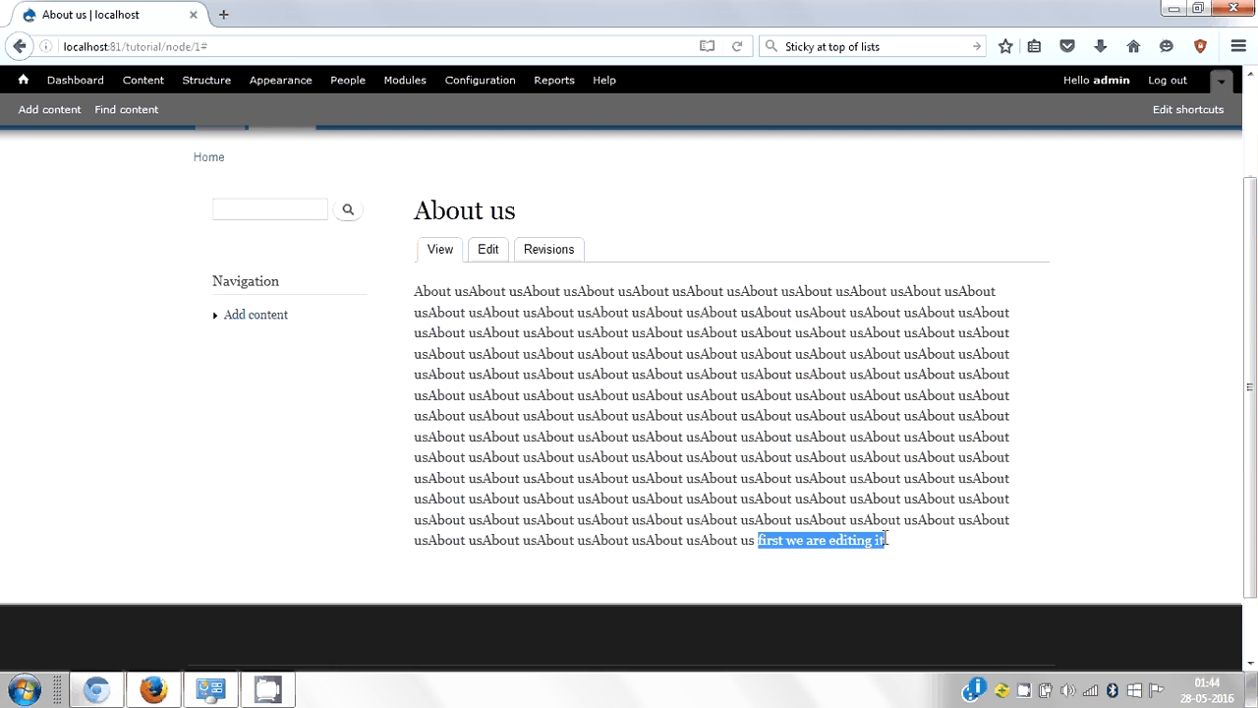
{"action": "left_click", "coordinate": [488, 251]}
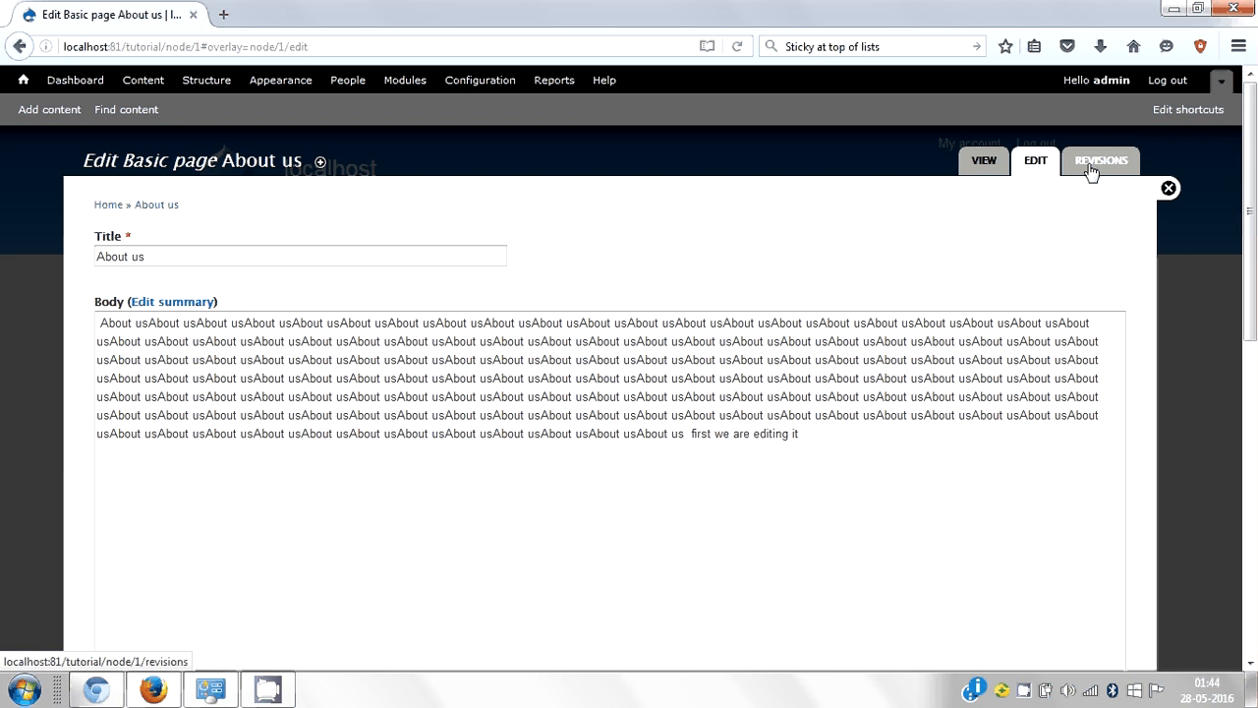
Revert the page to the 05/28/2016 - 01:42 revision logged as "we have change title of About us page".
{"action": "left_click", "coordinate": [1091, 172]}
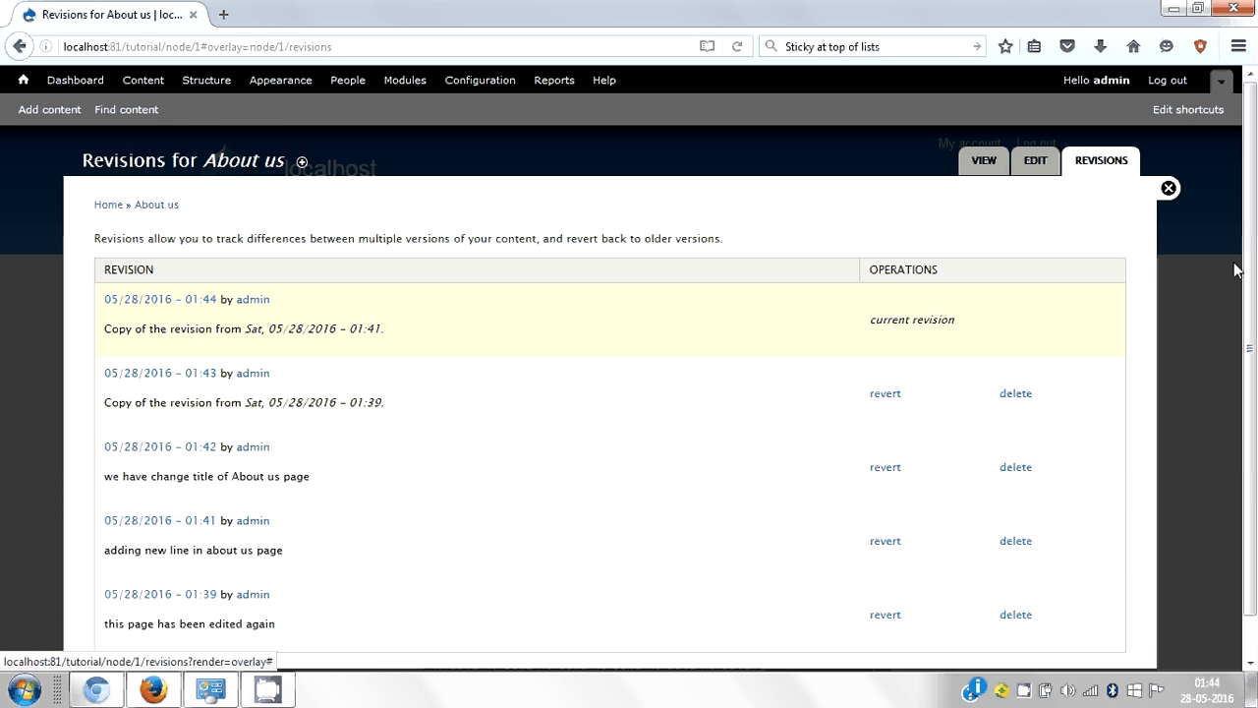
{"action": "scroll", "coordinate": [1236, 270], "scroll_direction": "down", "scroll_amount": 1}
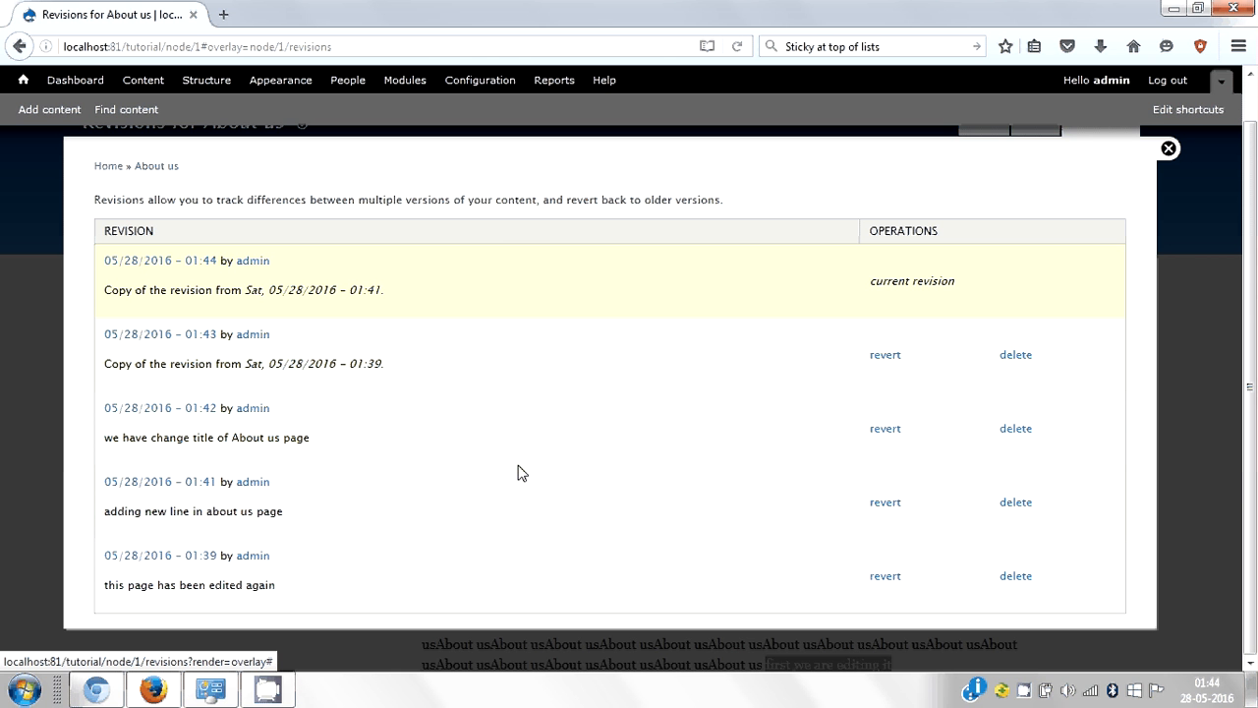
{"action": "left_click", "coordinate": [886, 430]}
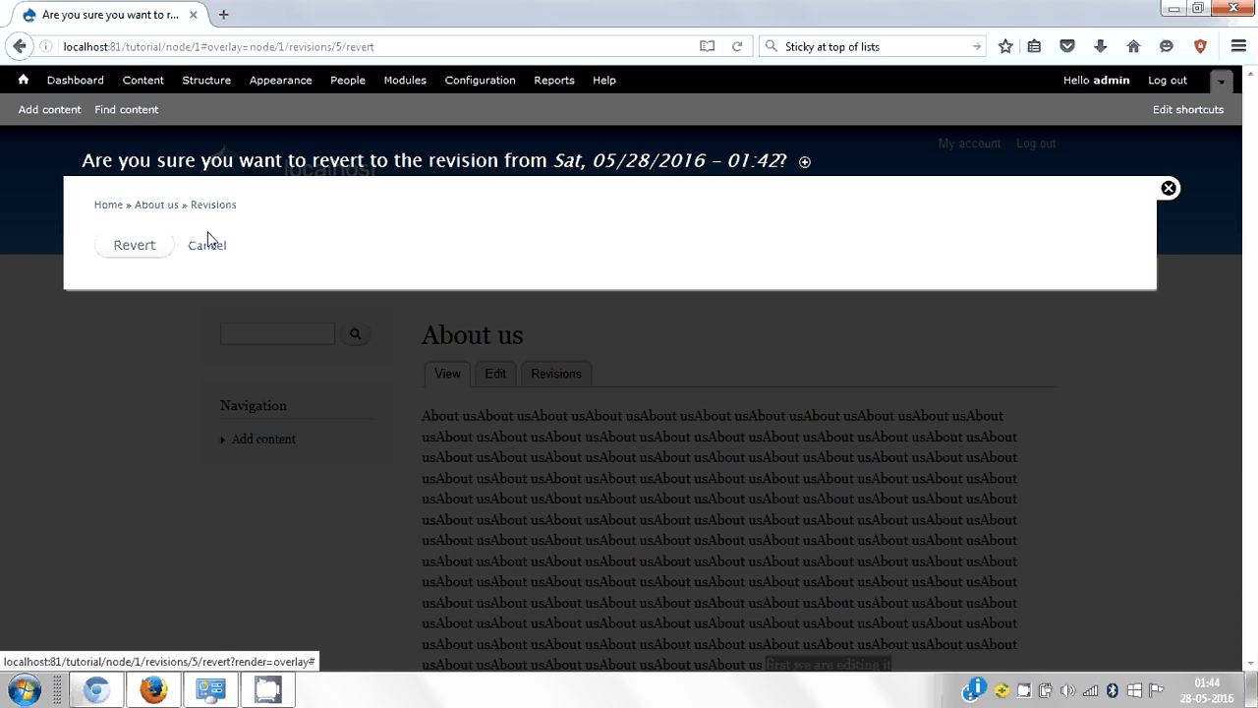
{"action": "left_click", "coordinate": [157, 254]}
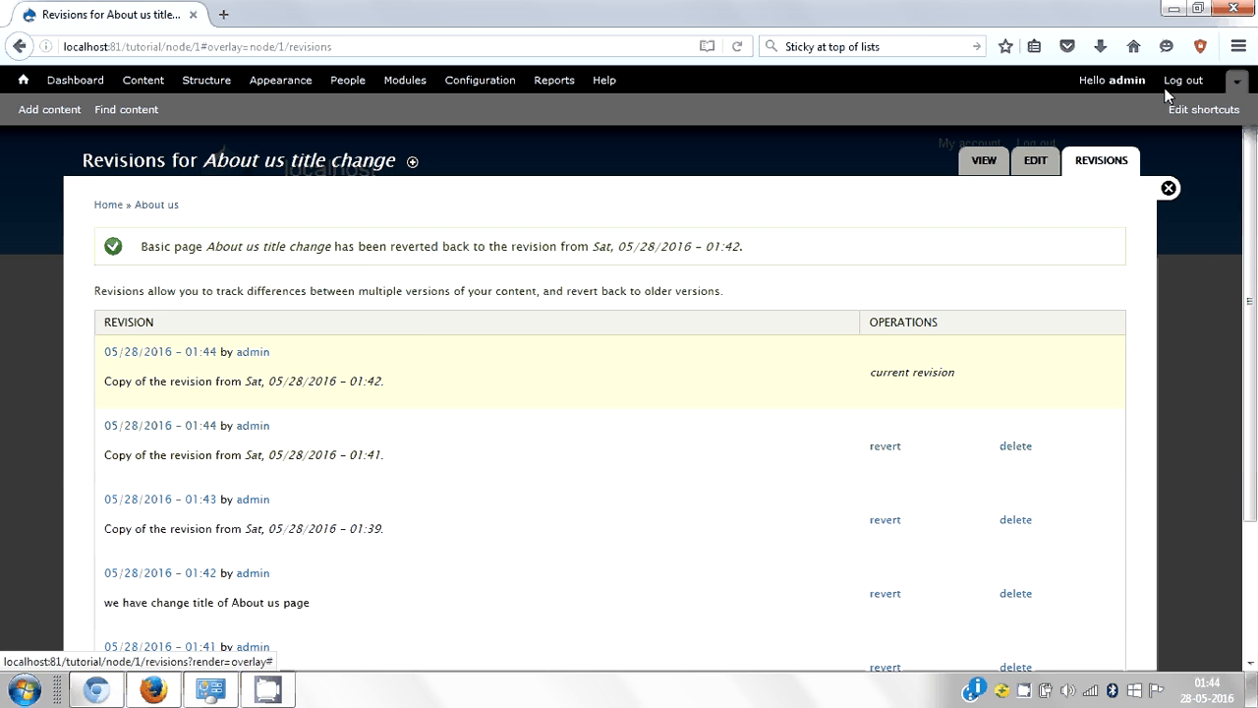
Close the revisions list and check the reverted page's title and body text.
{"action": "left_click", "coordinate": [1169, 189]}
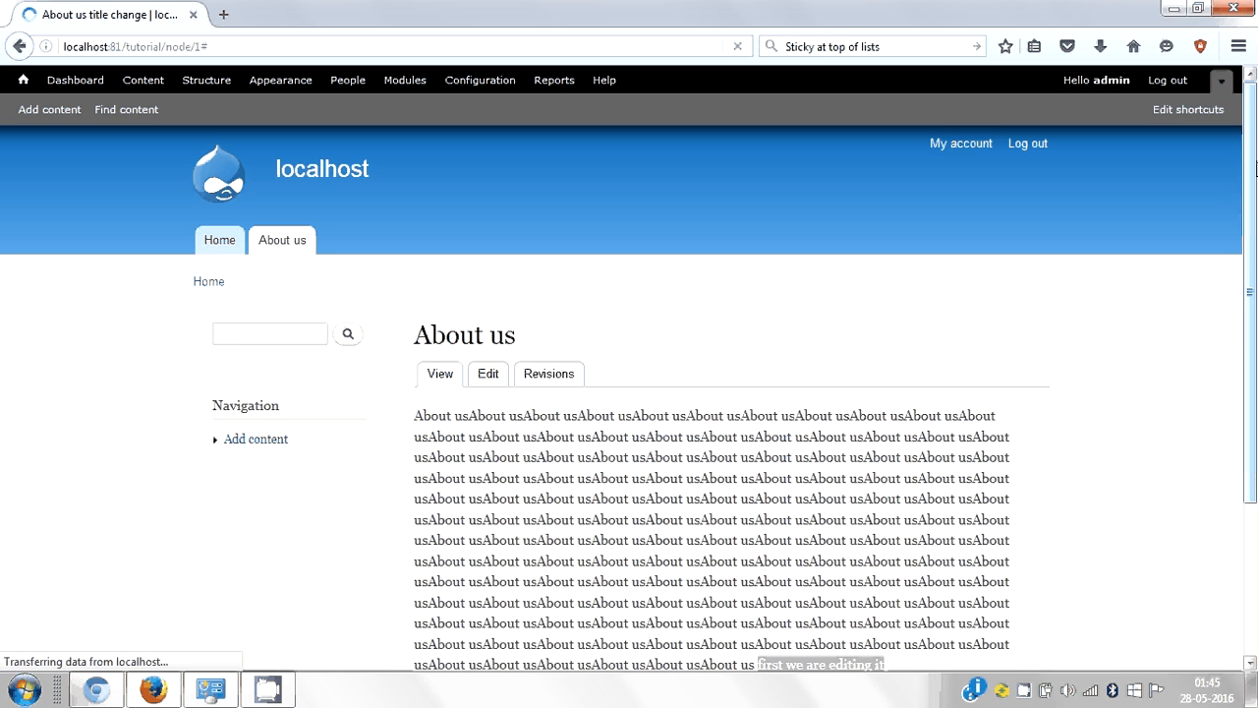
{"action": "left_click_drag", "start_coordinate": [655, 335], "coordinate": [412, 334]}
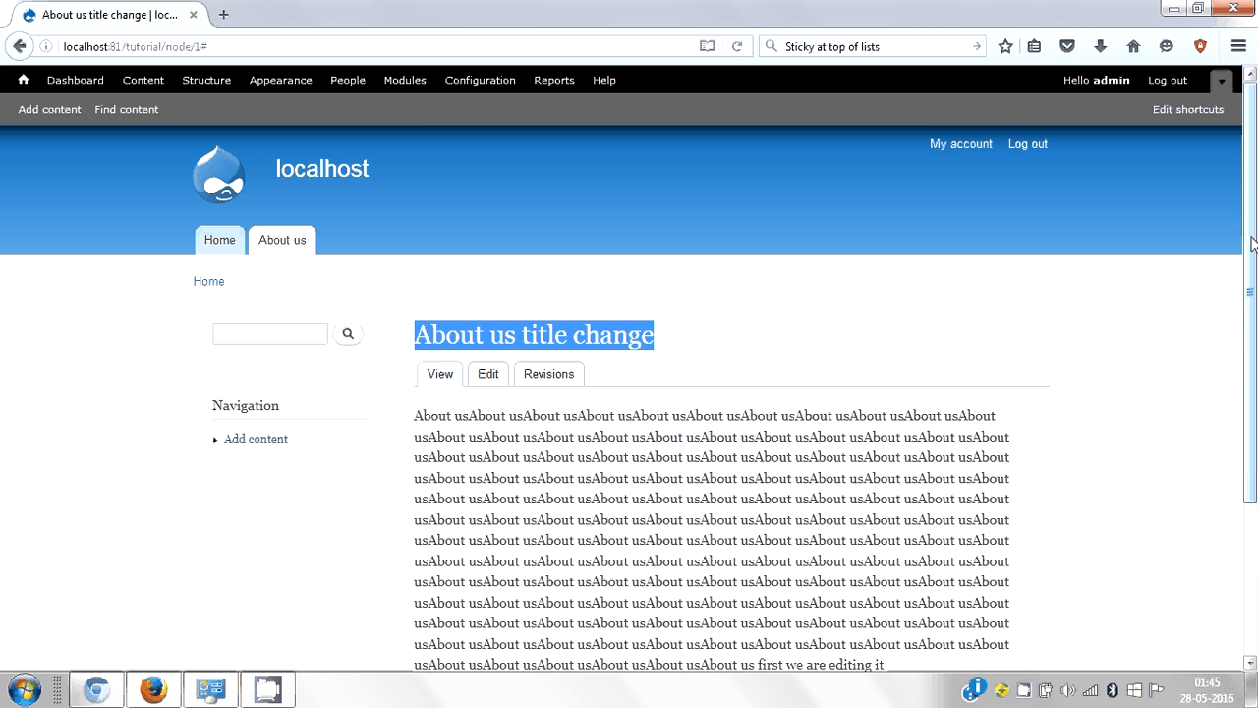
{"action": "scroll", "coordinate": [1062, 393], "scroll_direction": "down", "scroll_amount": 3}
{"action": "left_click_drag", "start_coordinate": [915, 478], "coordinate": [626, 242]}
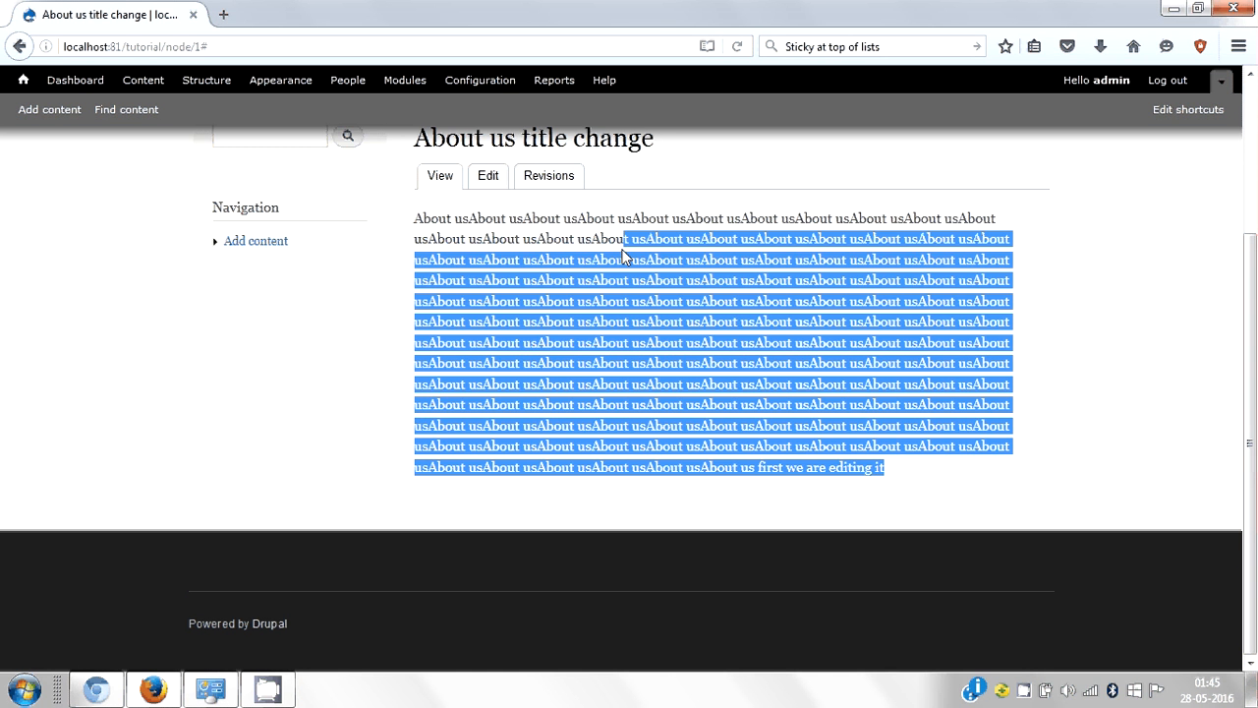
{"action": "left_click", "coordinate": [1124, 305]}
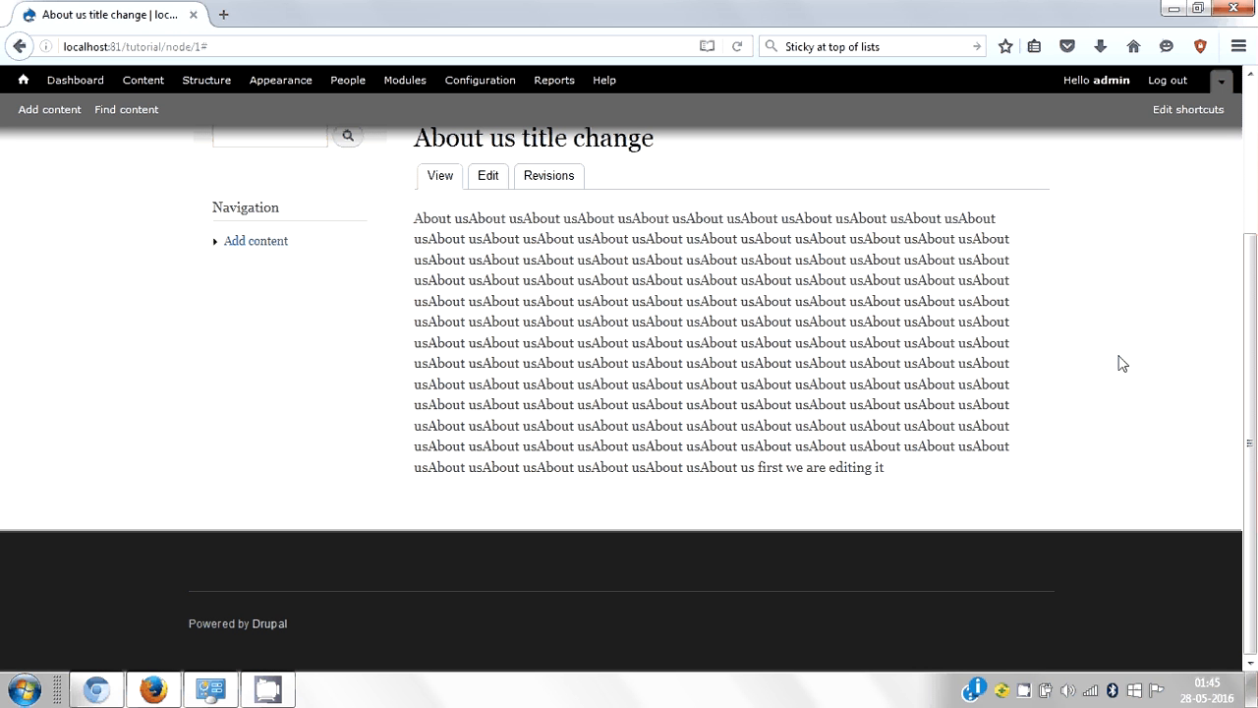
Open the page's edit form and examine its revision information settings, including the new revision option and log message.
{"action": "left_click", "coordinate": [489, 178]}
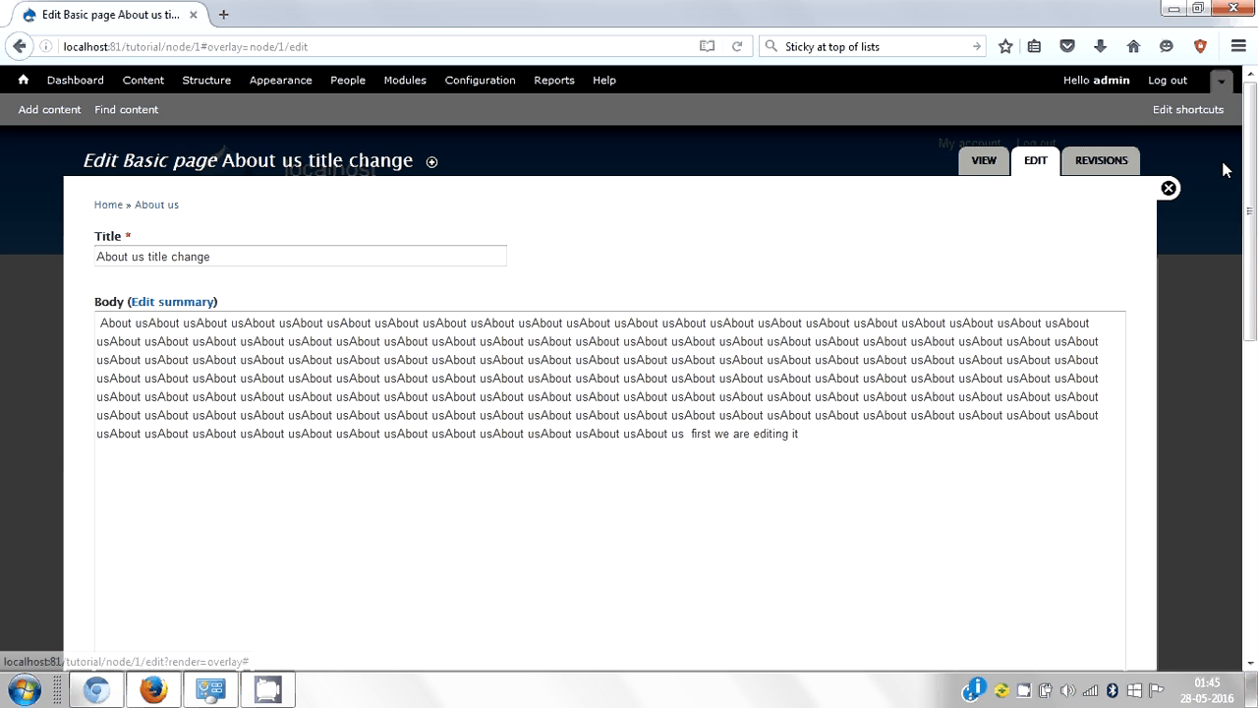
{"action": "scroll", "coordinate": [435, 402], "scroll_direction": "down", "scroll_amount": 10}
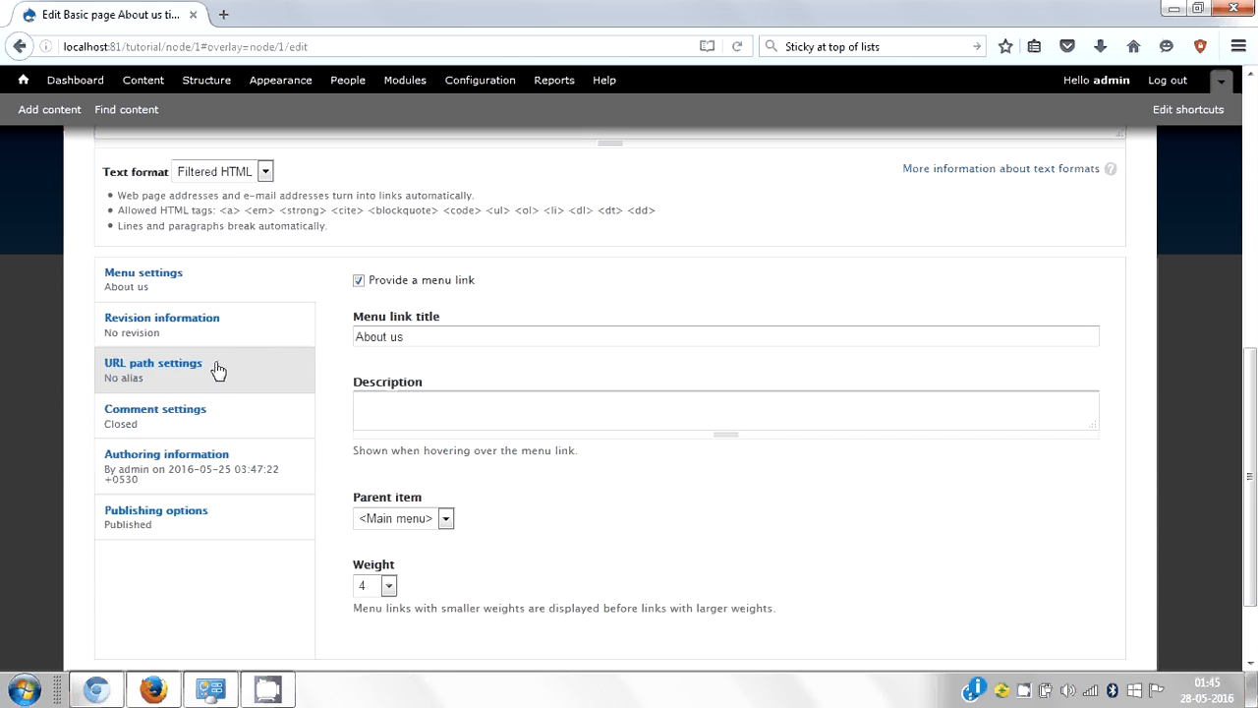
{"action": "left_click", "coordinate": [236, 337]}
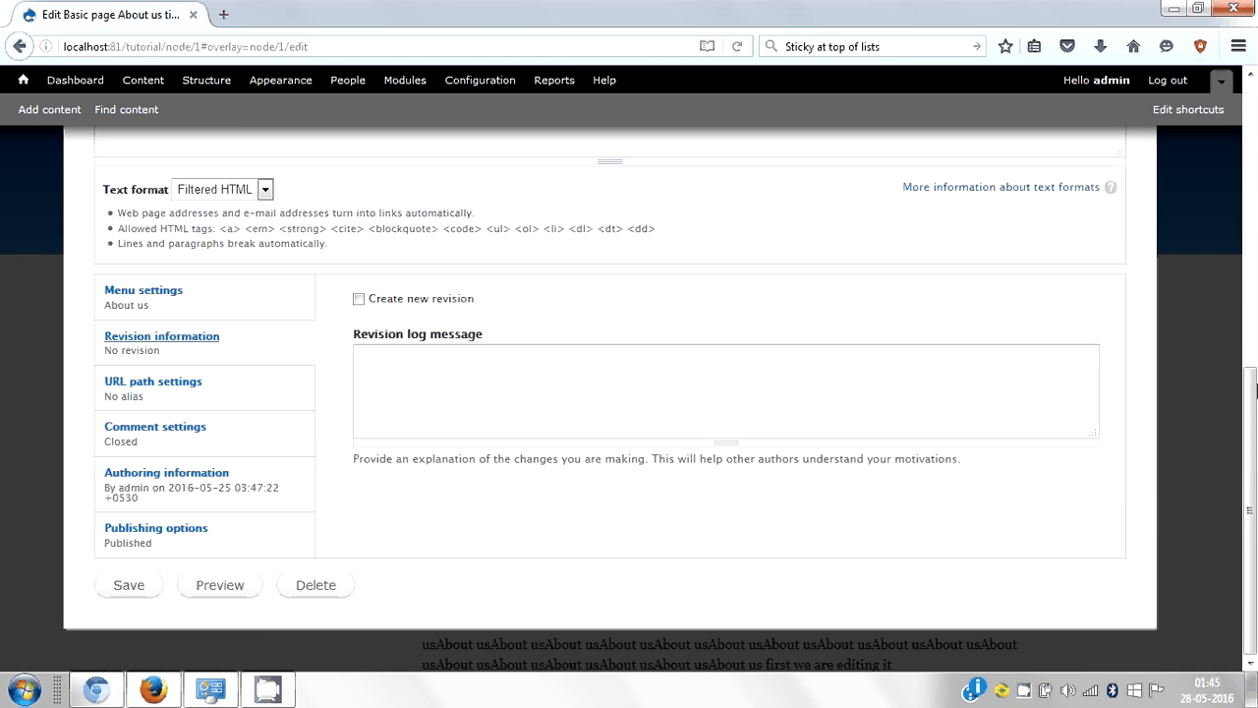
{"action": "left_click_drag", "start_coordinate": [1250, 413], "coordinate": [1250, 354]}
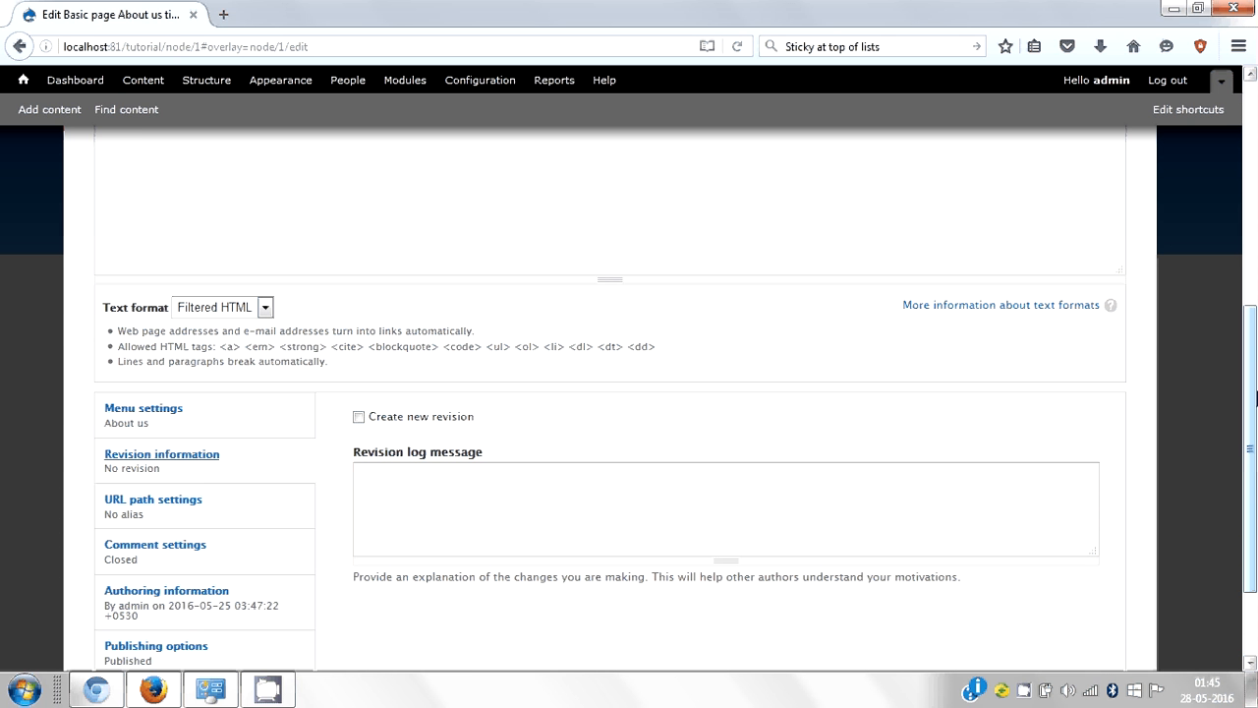
{"action": "left_click_drag", "start_coordinate": [1254, 397], "coordinate": [1252, 115]}
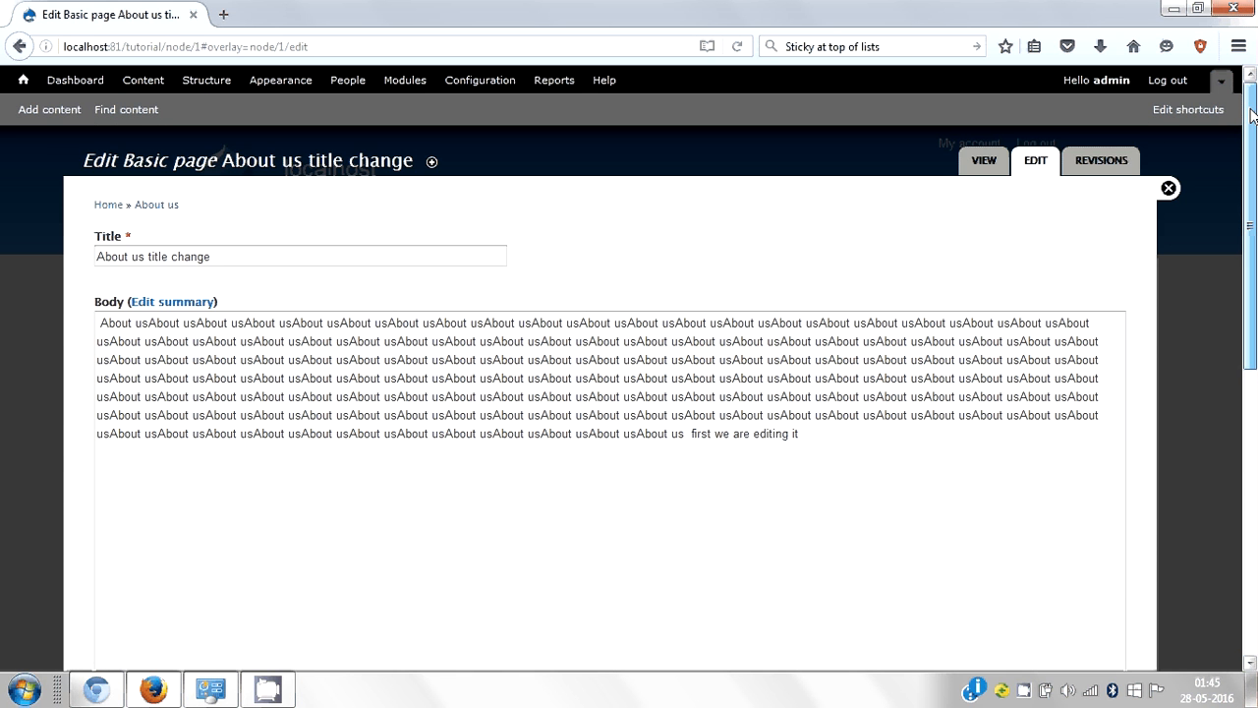
Delete the page's 05/28/2016 - 01:41 revision logged as "adding new line in about us page" and close the revisions list.
{"action": "left_click", "coordinate": [1090, 159]}
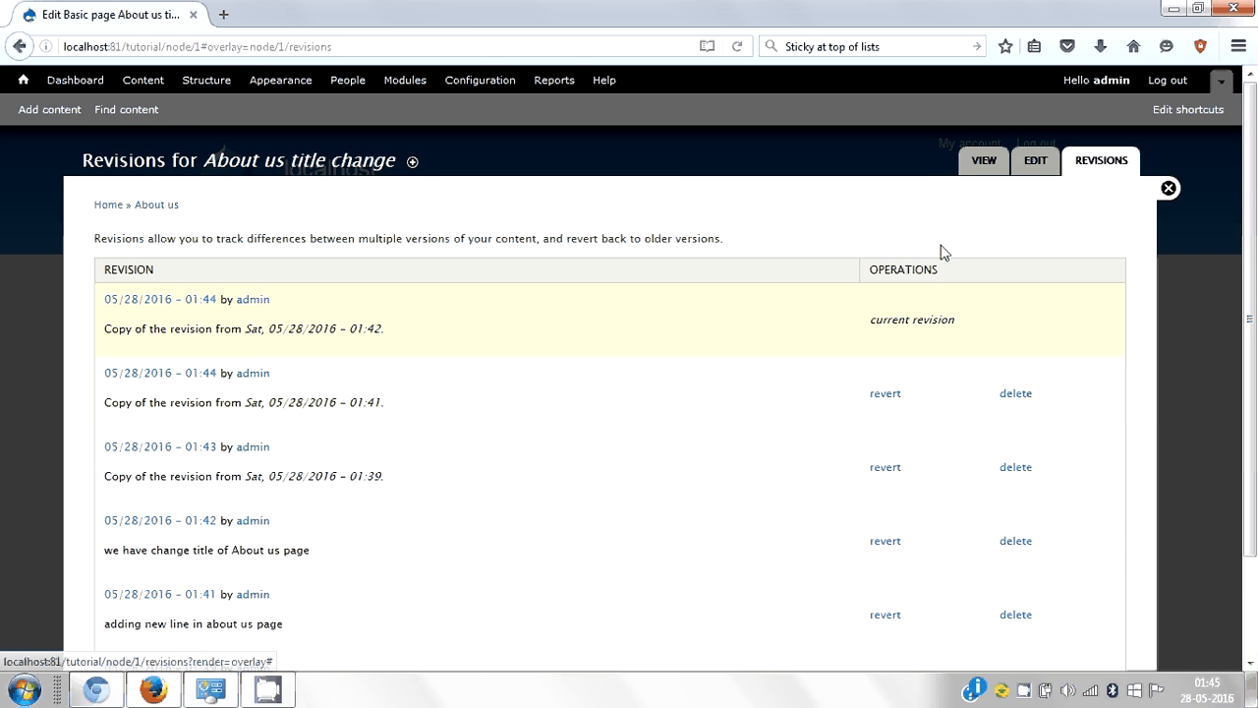
{"action": "left_click_drag", "start_coordinate": [1254, 319], "coordinate": [1253, 394]}
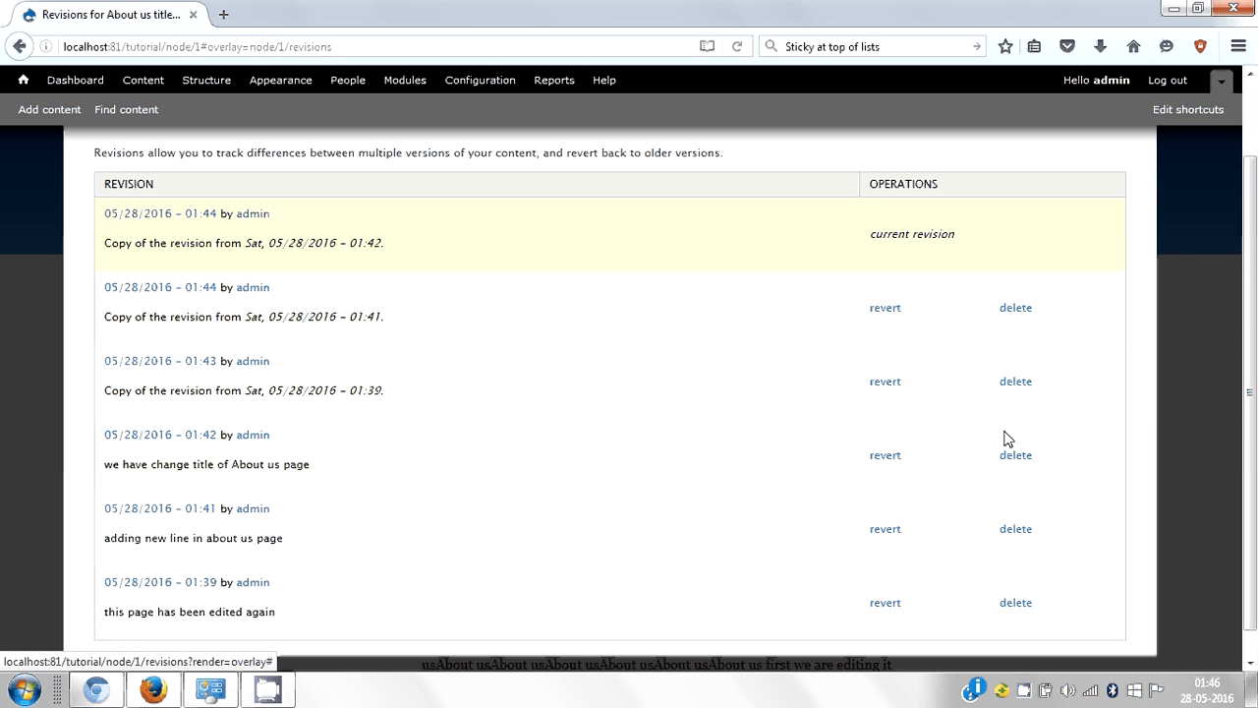
{"action": "left_click", "coordinate": [1016, 530]}
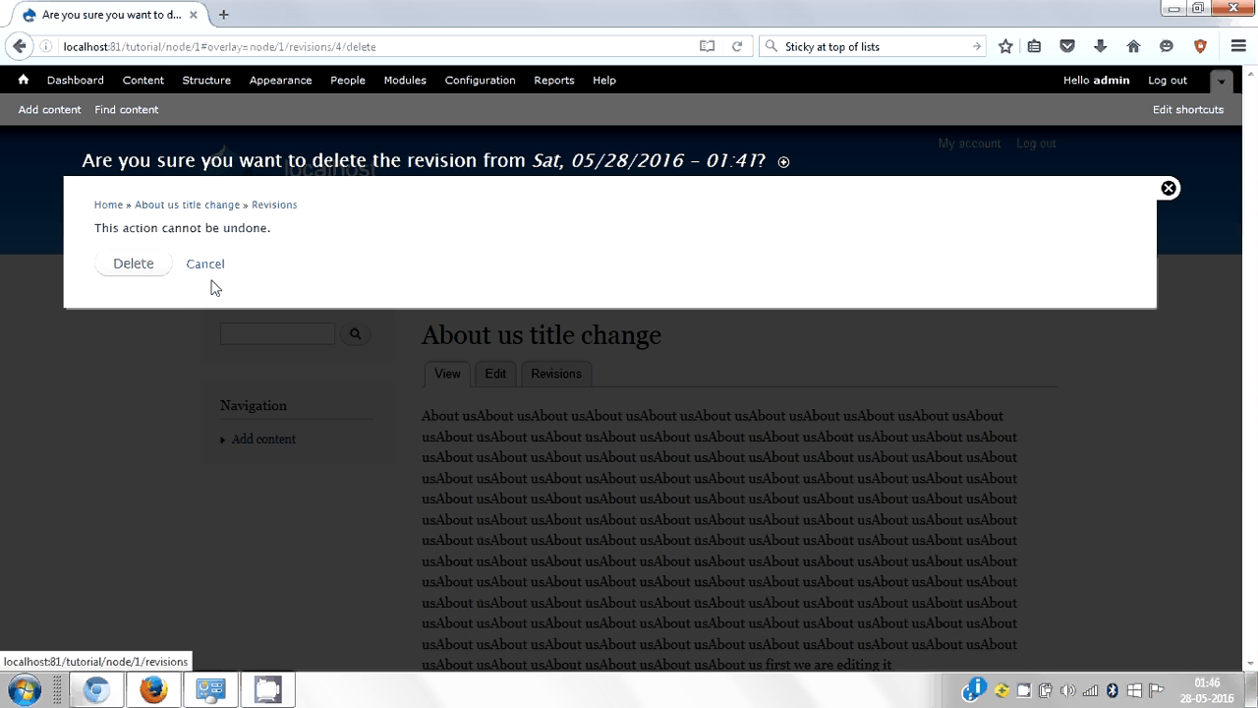
{"action": "left_click", "coordinate": [132, 266]}
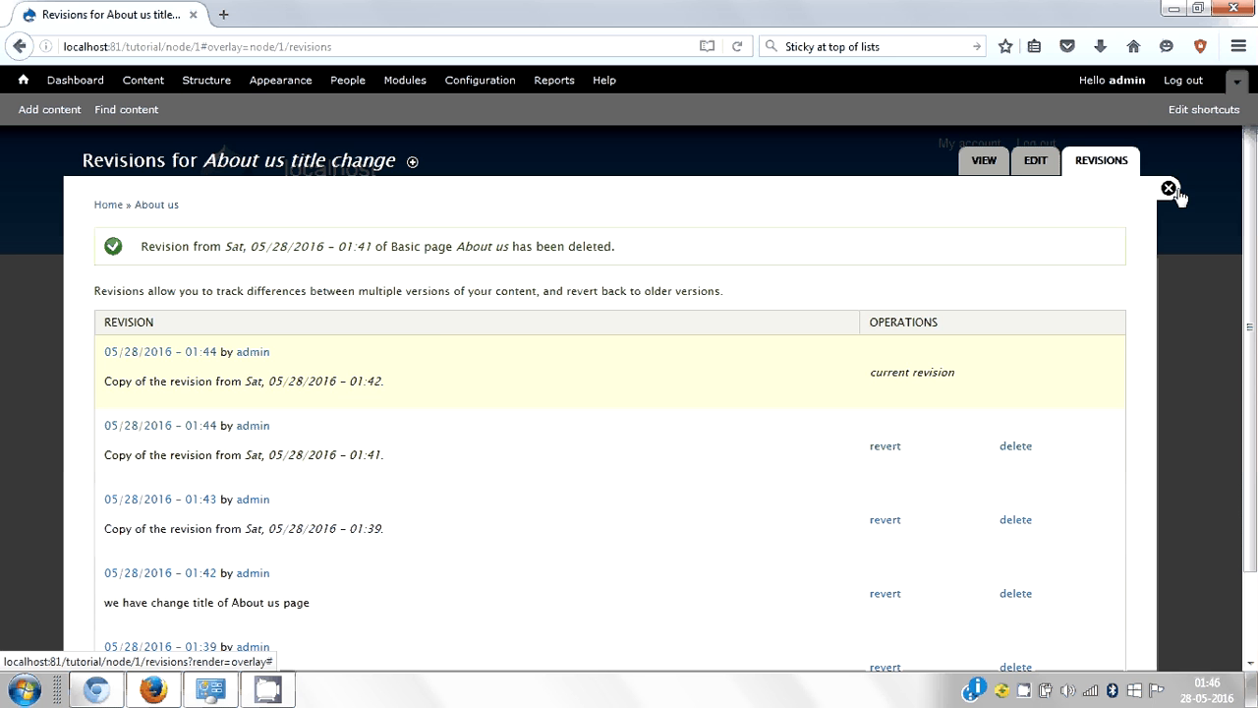
{"action": "left_click", "coordinate": [1170, 189]}
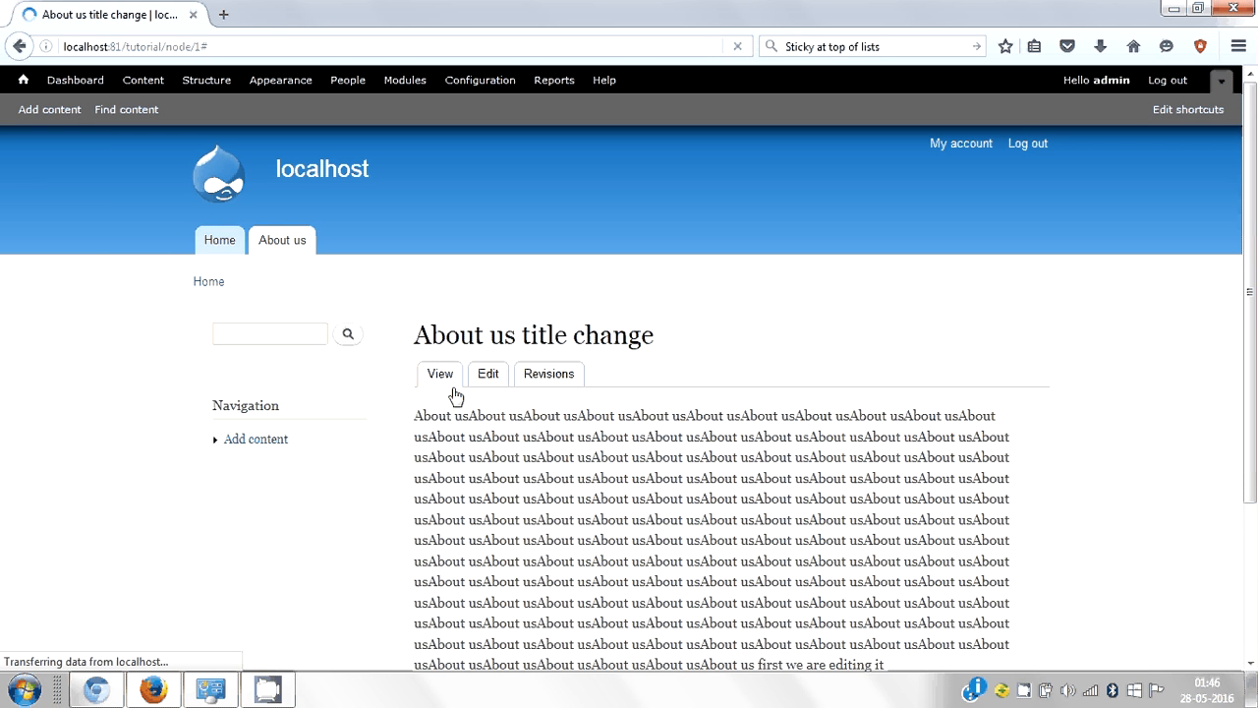
Reopen the About us page for editing and show its revision information settings.
{"action": "left_click", "coordinate": [488, 374]}
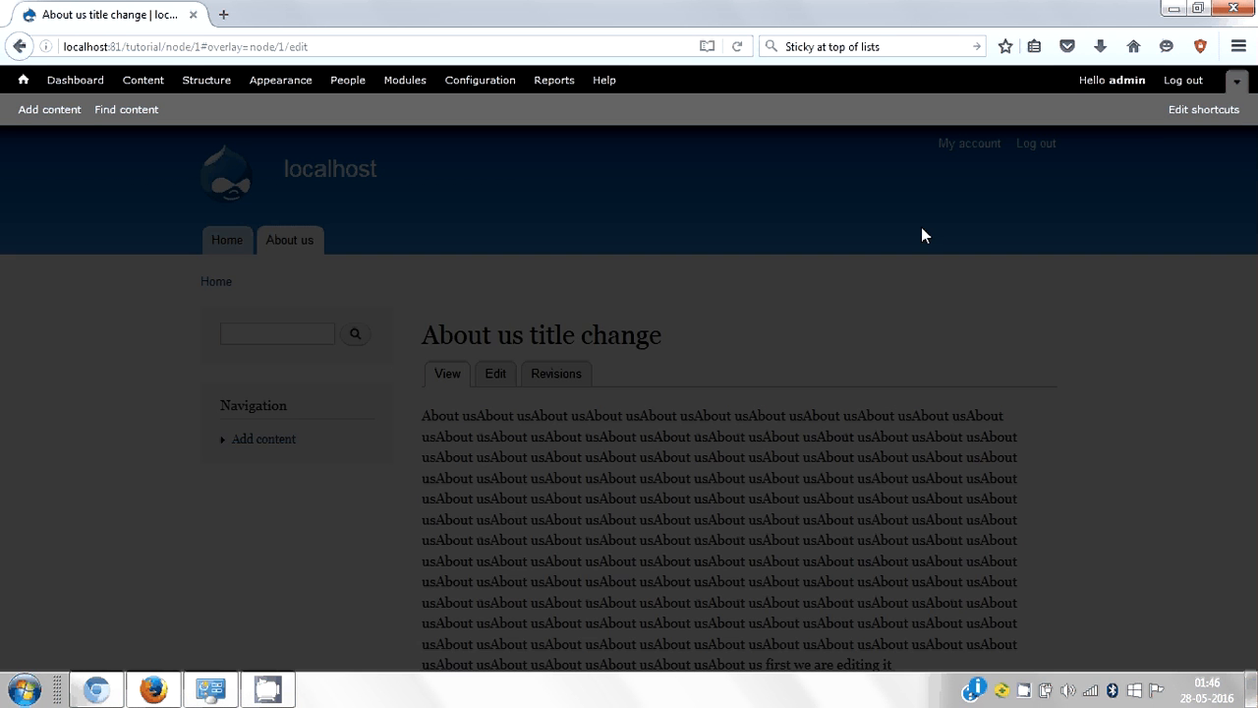
{"action": "scroll", "coordinate": [829, 382], "scroll_direction": "down", "scroll_amount": 5}
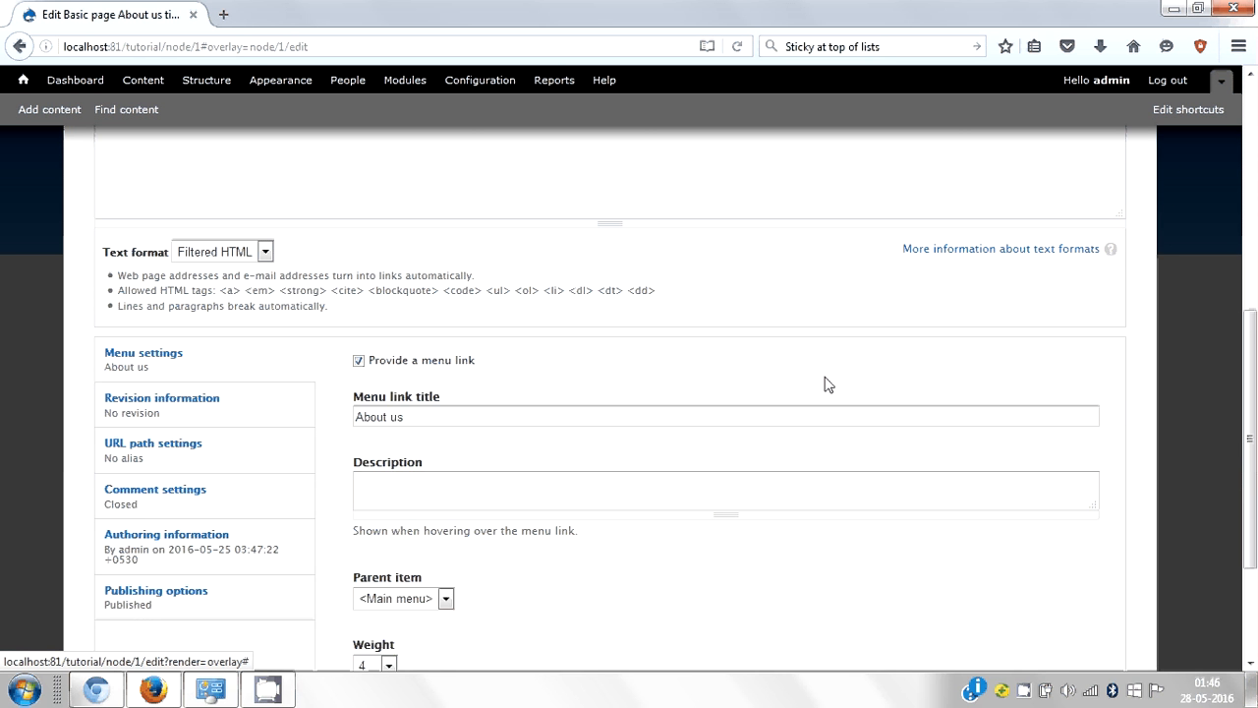
{"action": "left_click", "coordinate": [223, 409]}
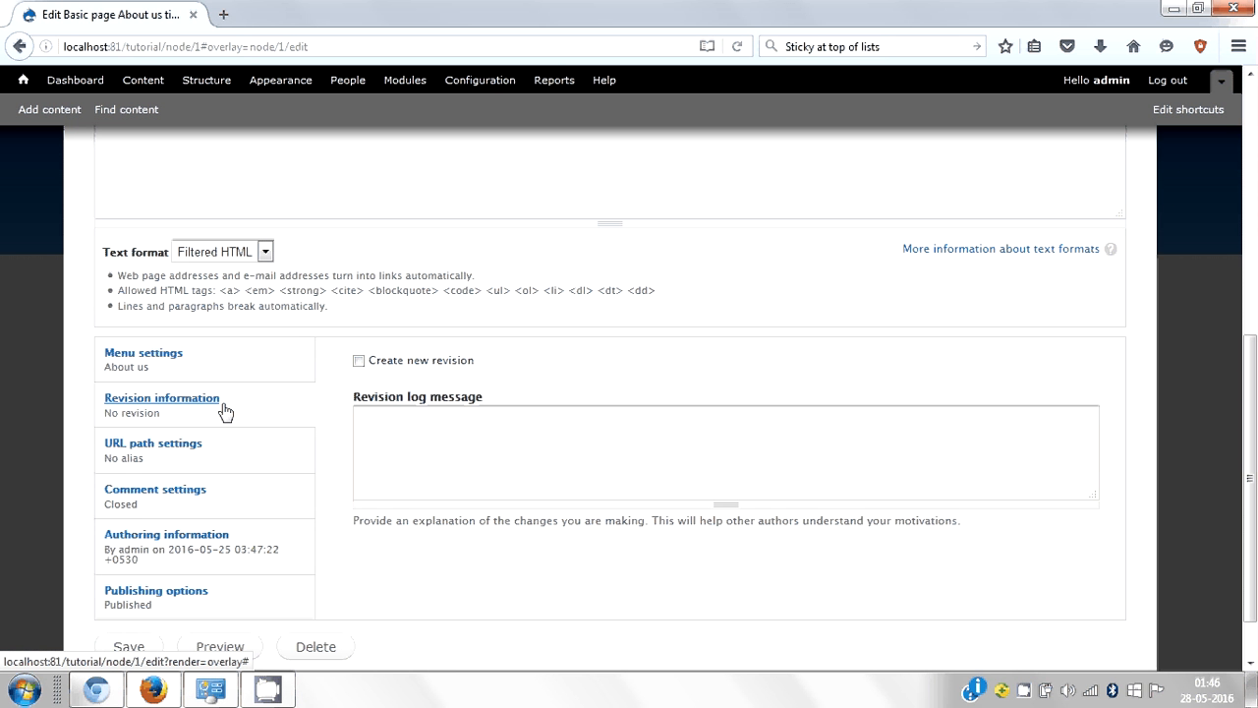